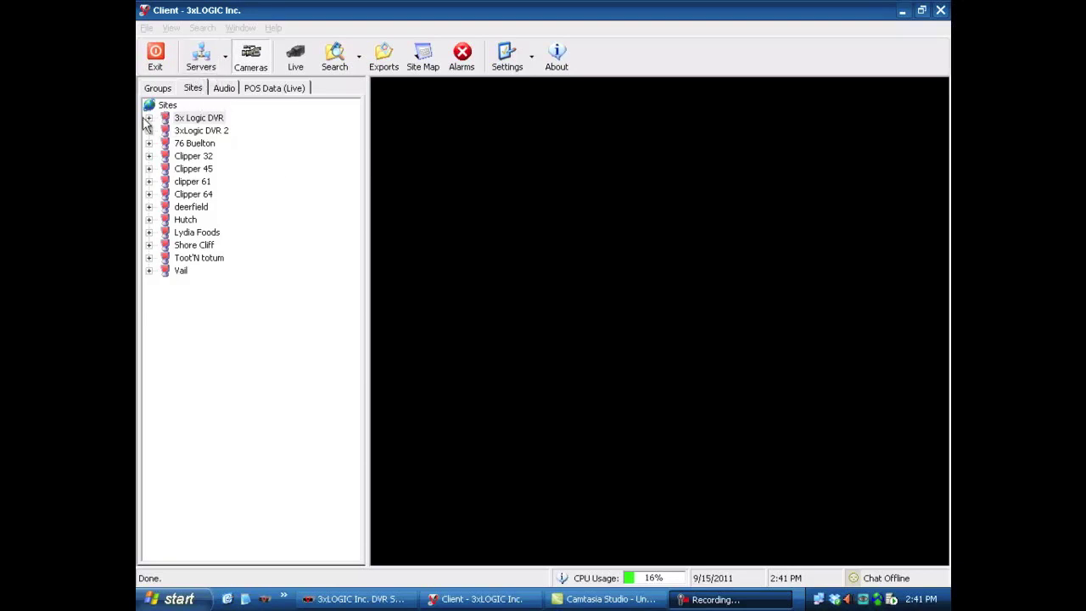
- Cancel the Connect As login for 3x Logic DVR, then expand it to list cameras 33–64
click(183, 120)
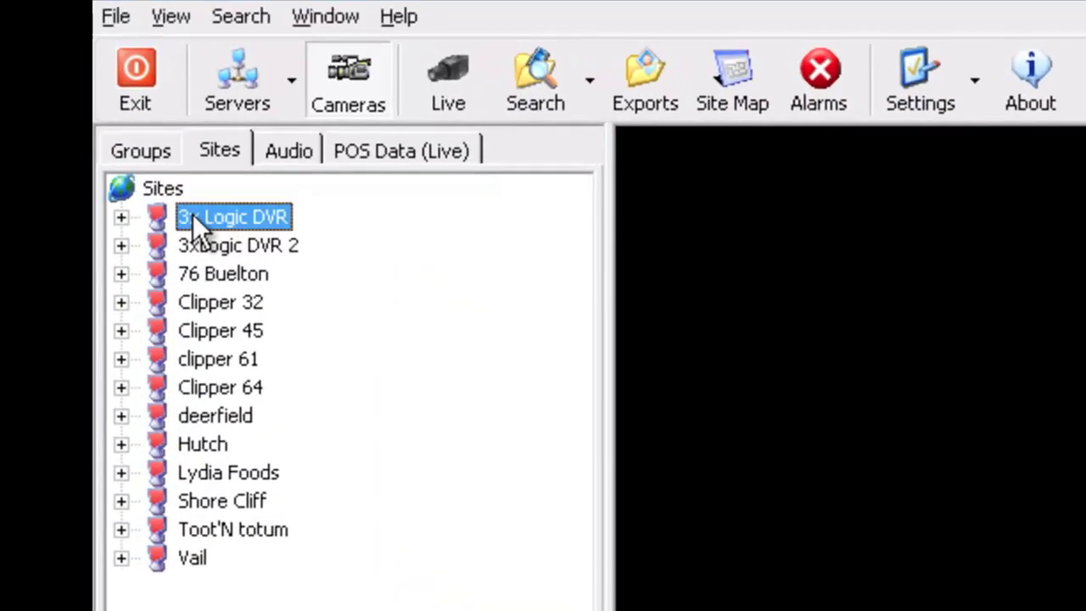
right_click(182, 120)
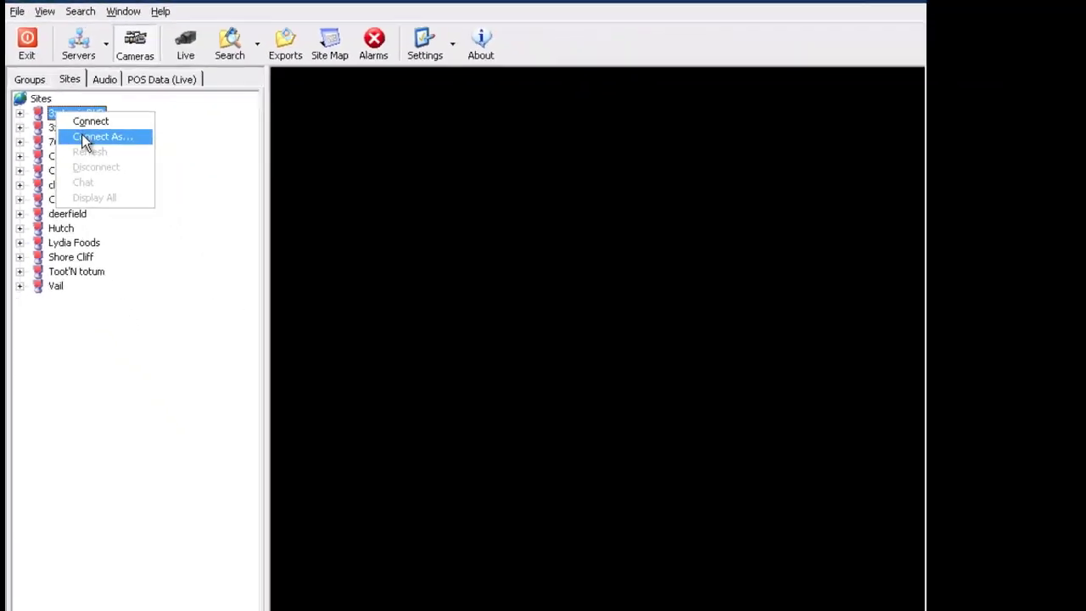
click(259, 264)
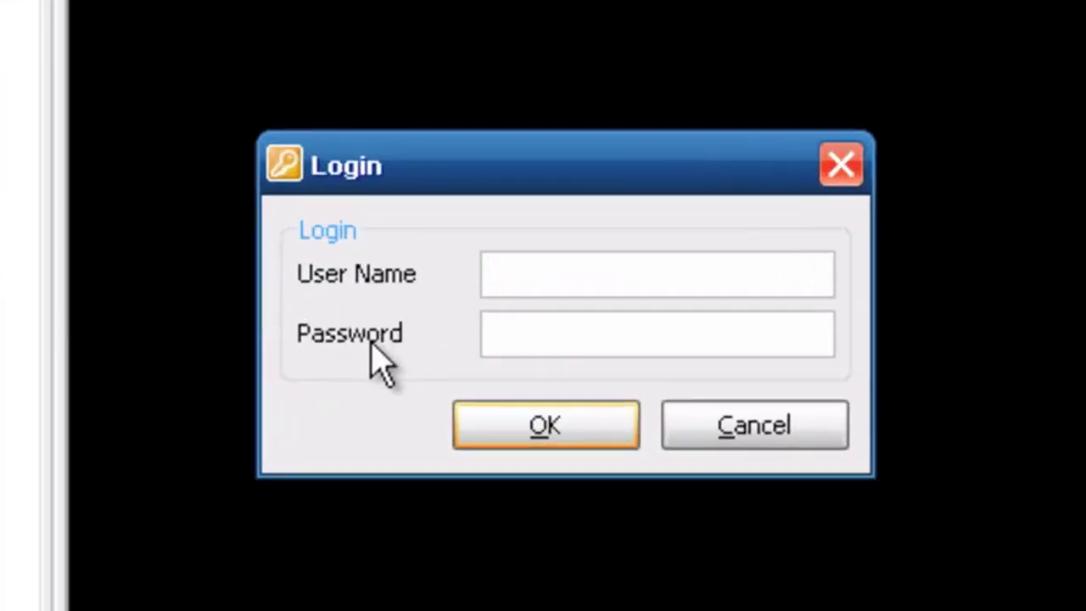
click(768, 436)
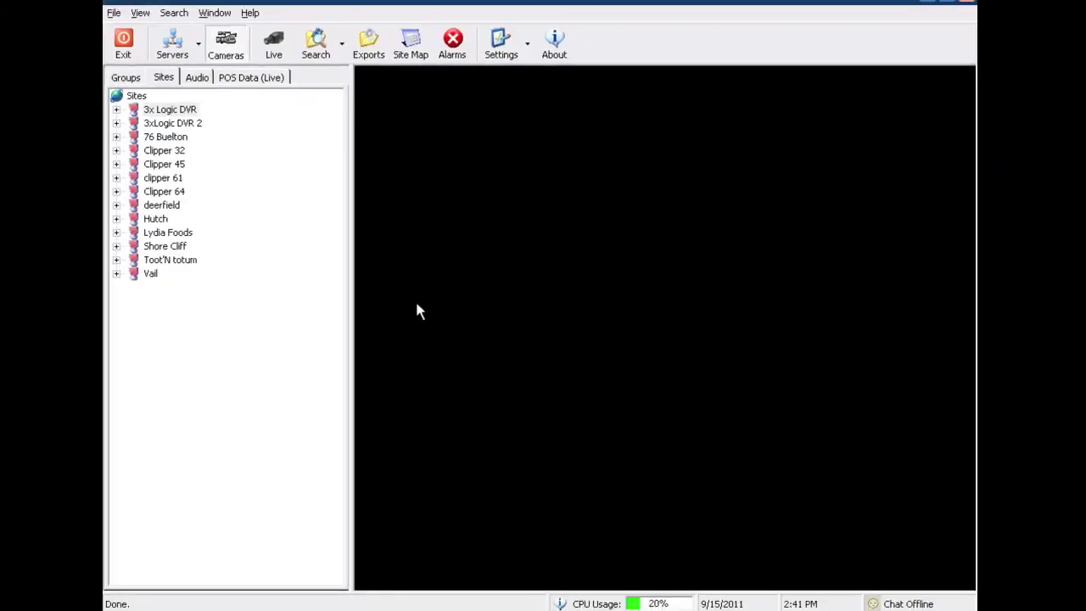
click(116, 111)
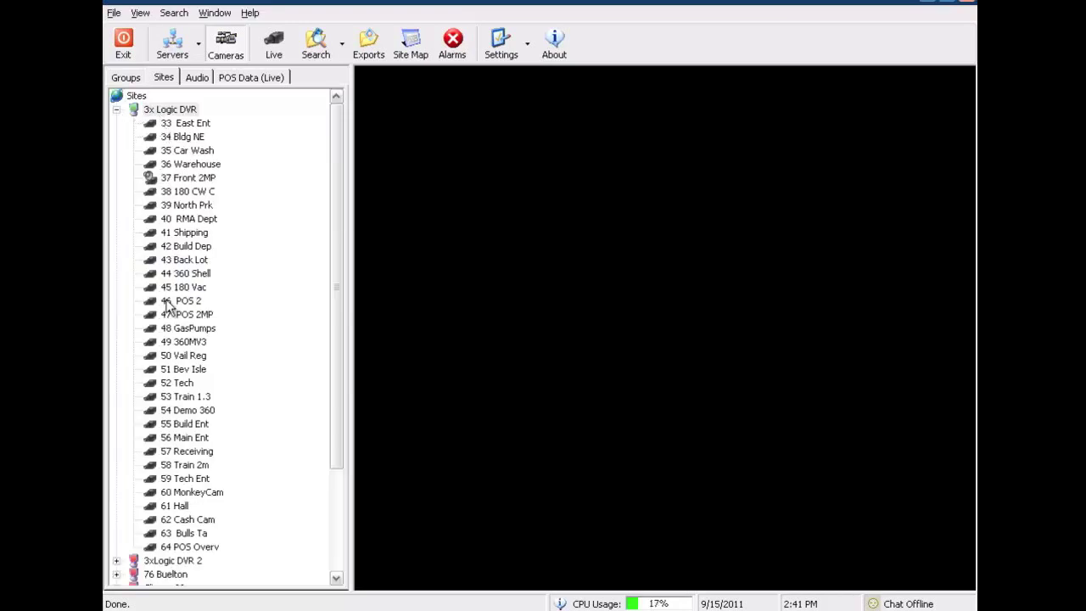
- Disconnect 3x Logic DVR, confirm with Yes, and reconnect it
right_click(168, 110)
click(186, 161)
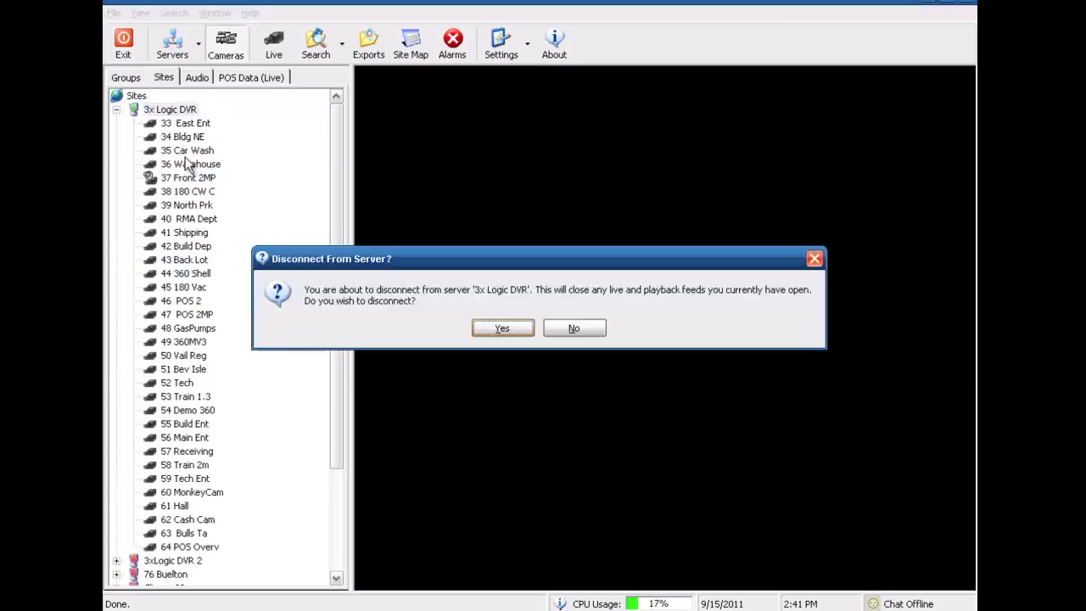
click(507, 329)
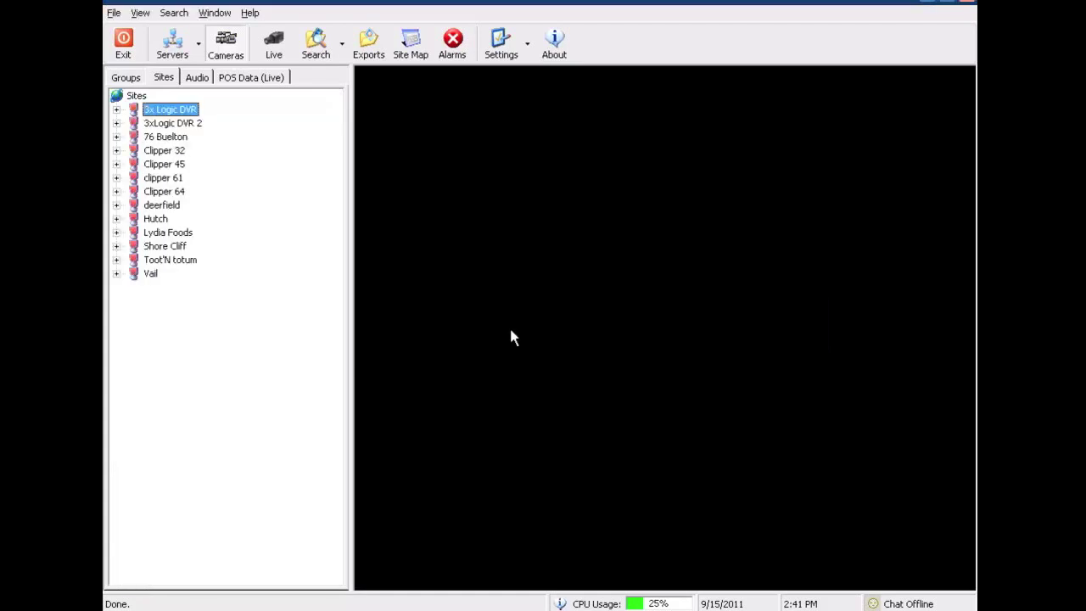
double_click(154, 114)
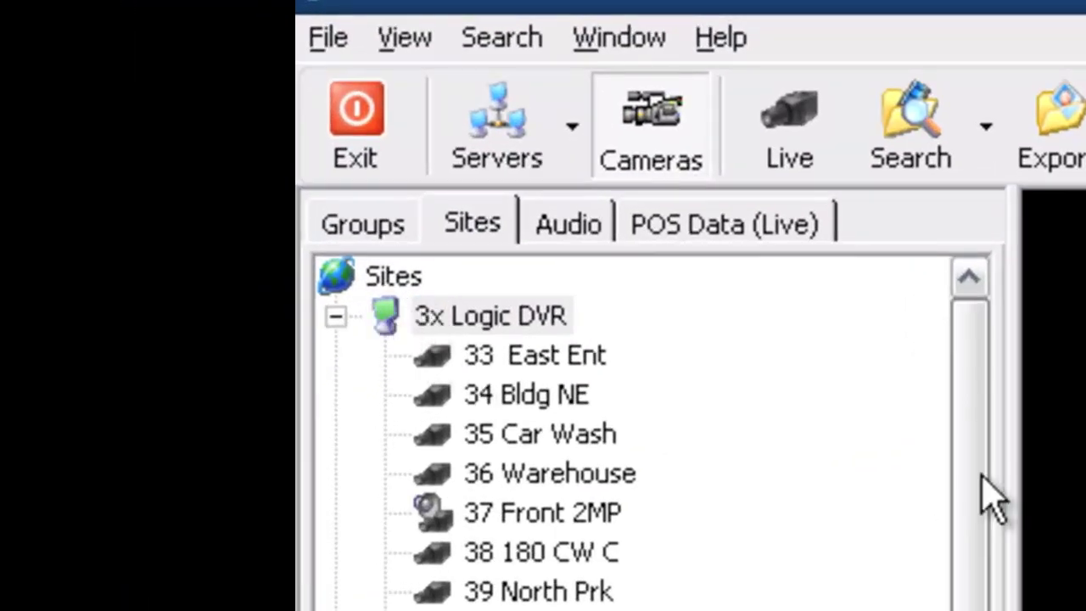
- Connect the 3xLogic DVR 2 and Clipper 32 servers so their cameras are listed
drag(979, 475, 490, 446)
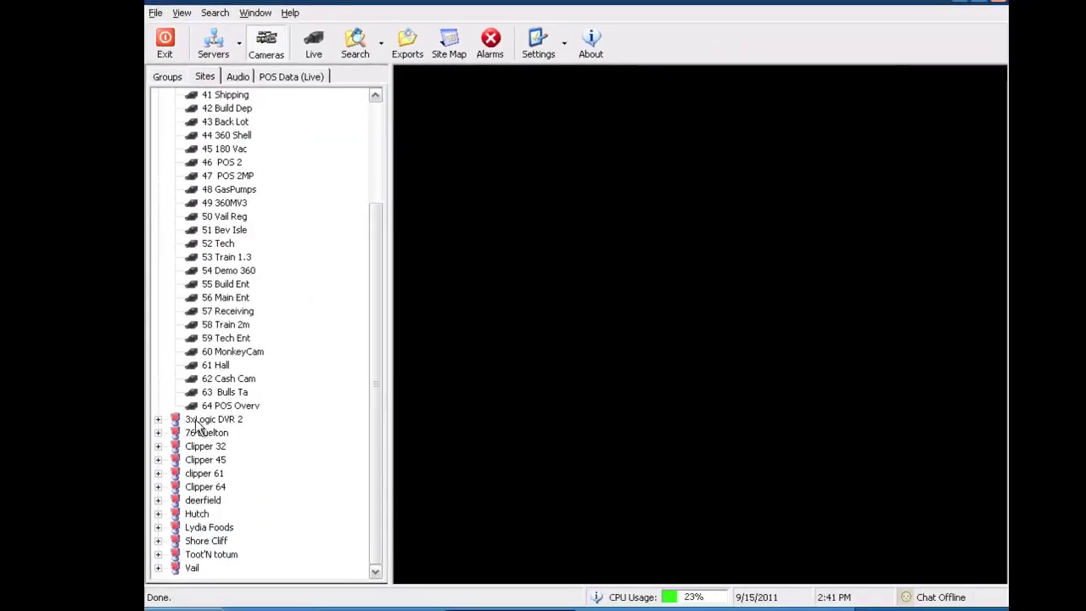
double_click(194, 422)
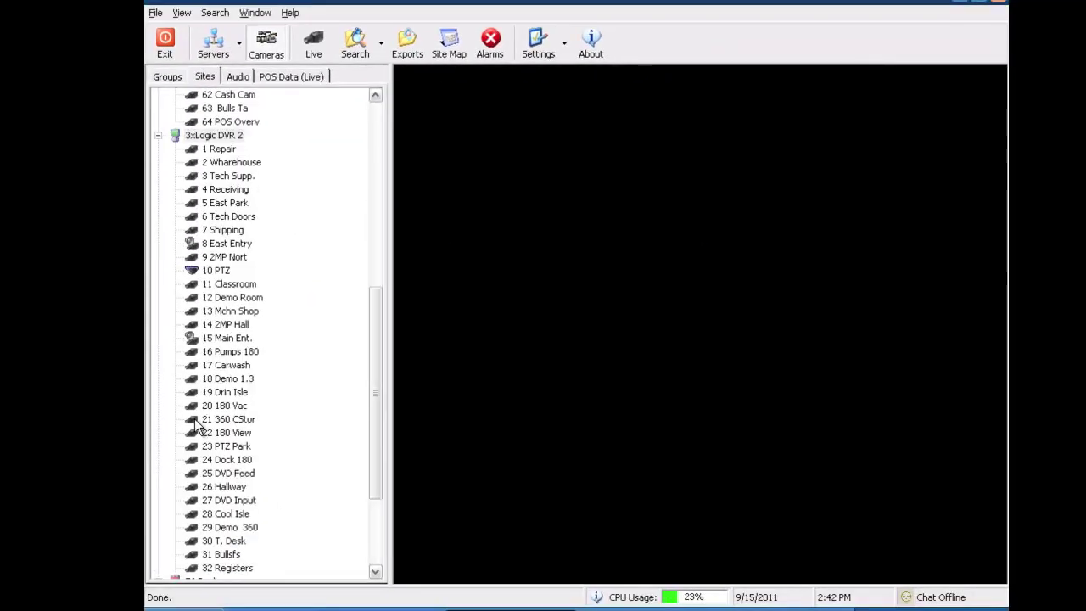
drag(373, 312, 367, 360)
scroll(257, 443, down, 1)
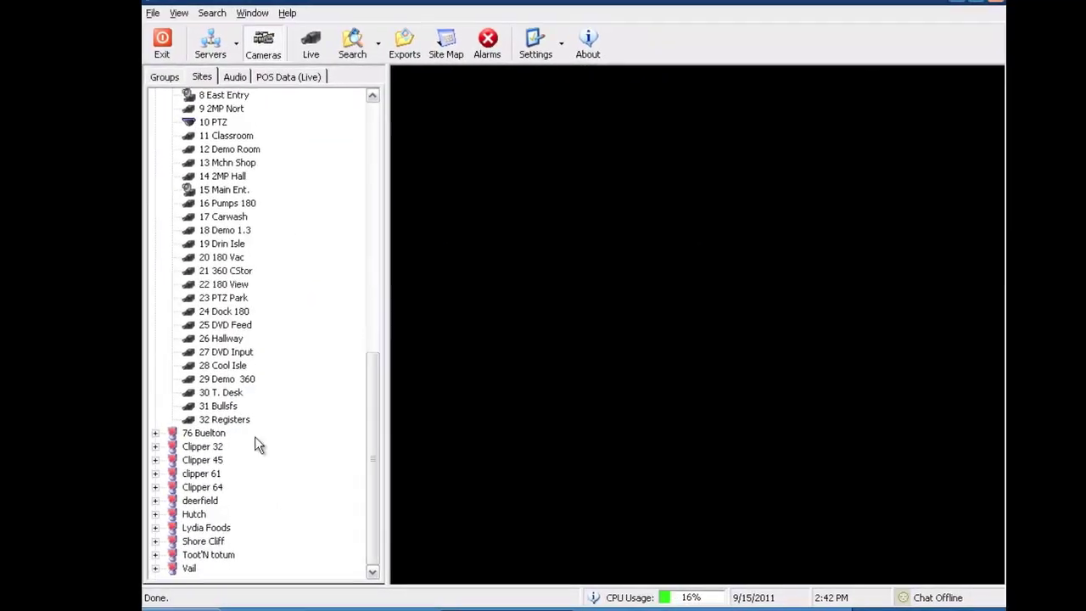
double_click(211, 445)
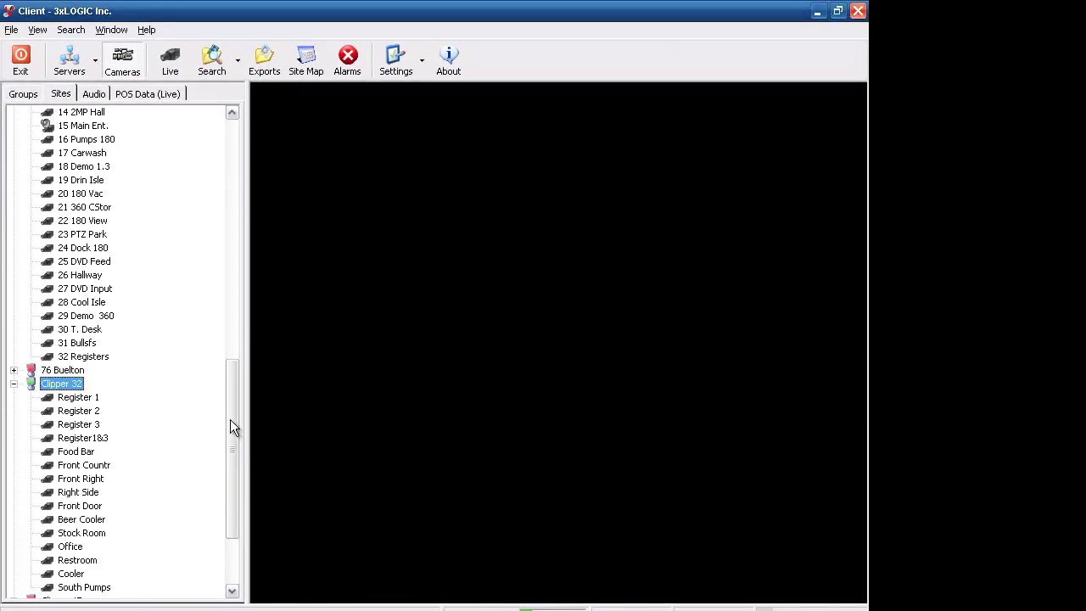
drag(229, 409, 232, 115)
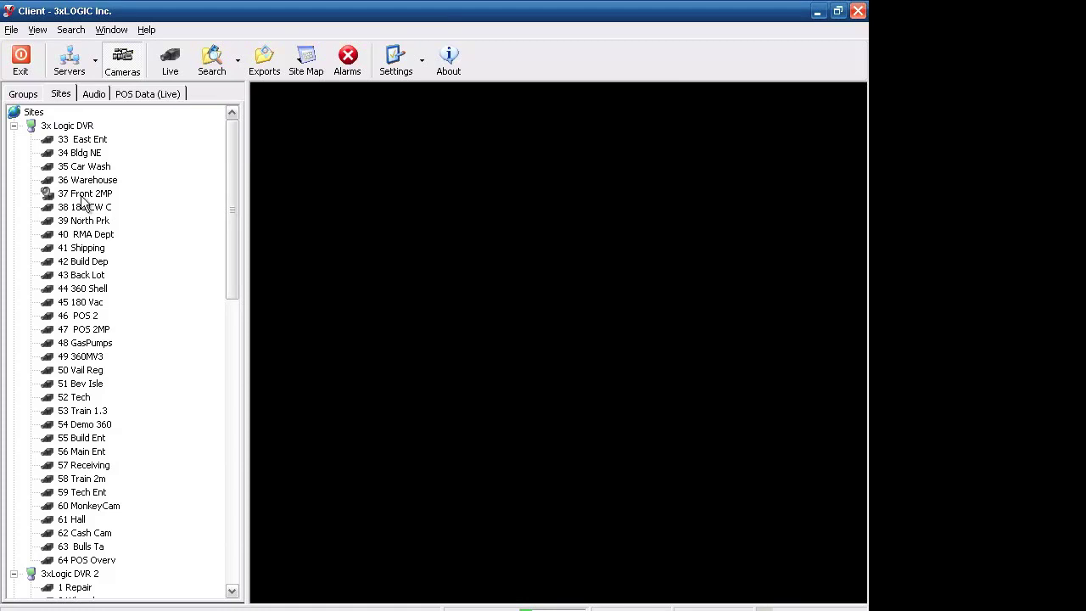
right_click(70, 129)
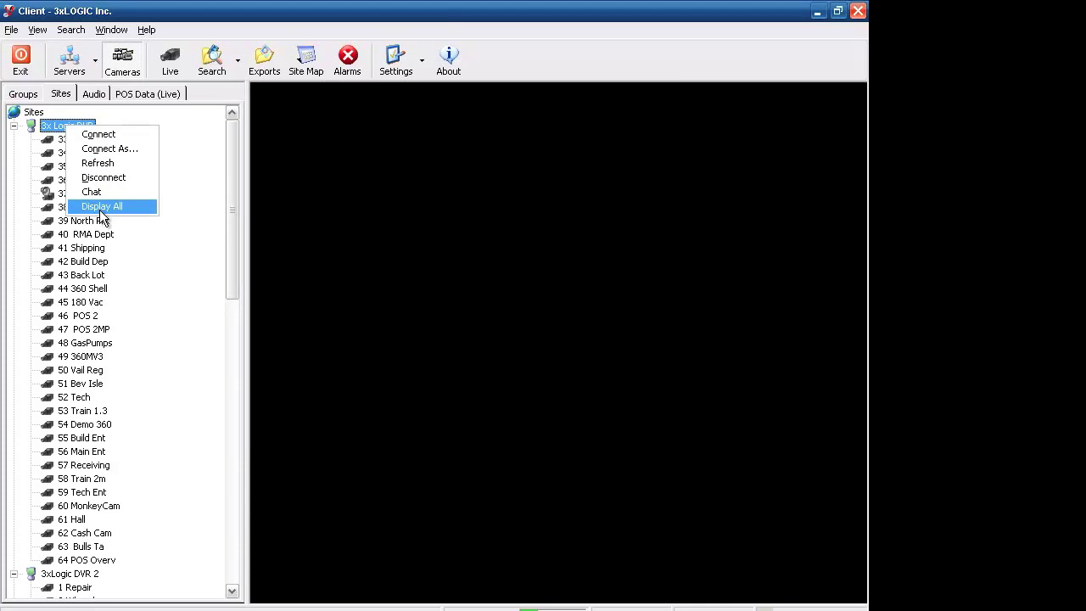
click(131, 263)
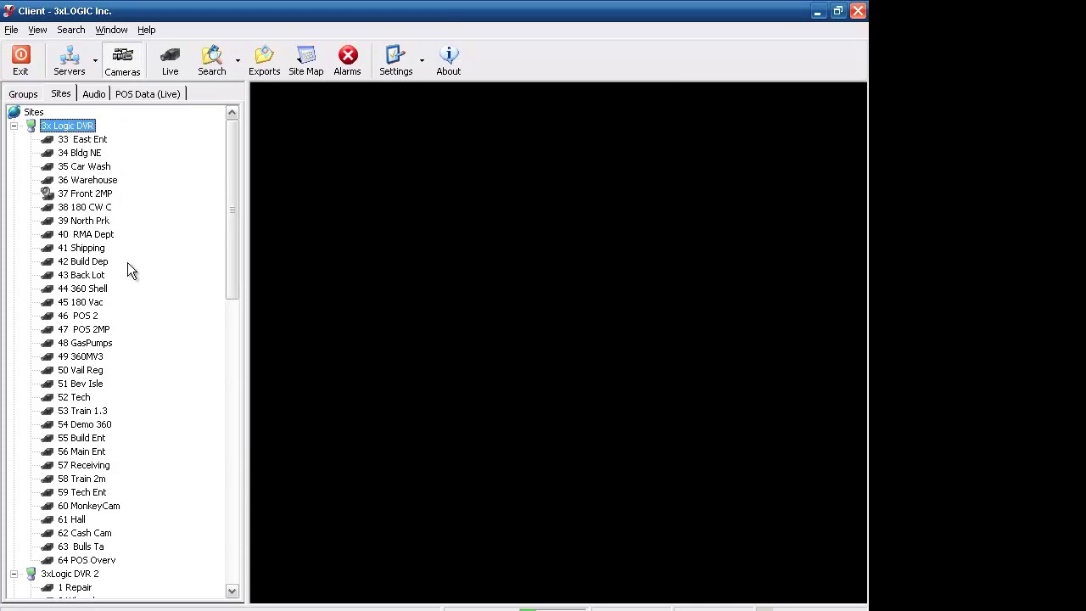
double_click(77, 263)
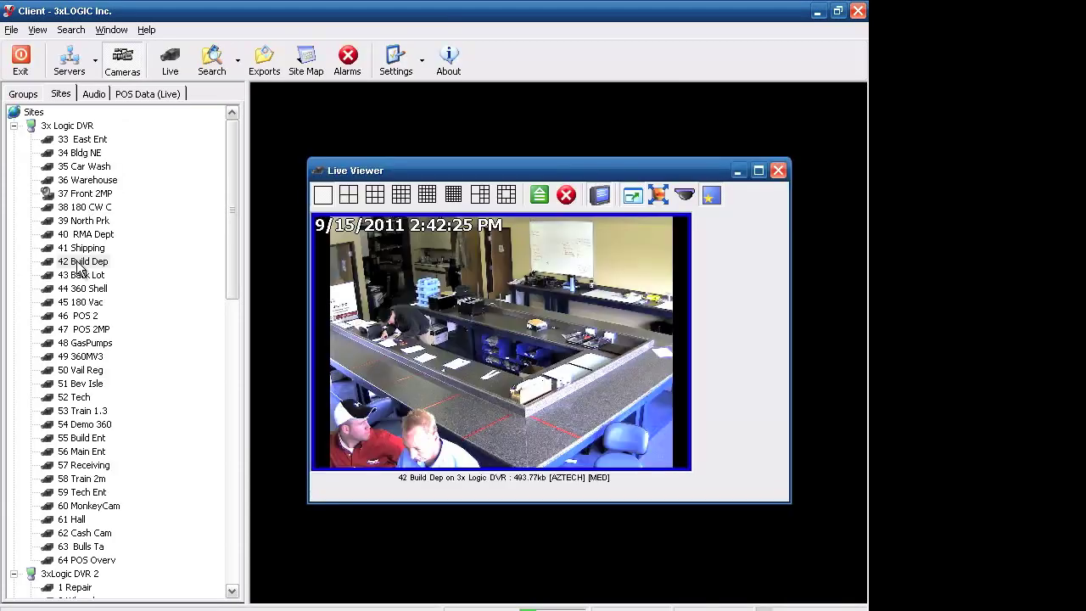
- Maximize the Live Viewer showing 42 Build Dep and switch it to a 3×3 grid
click(758, 170)
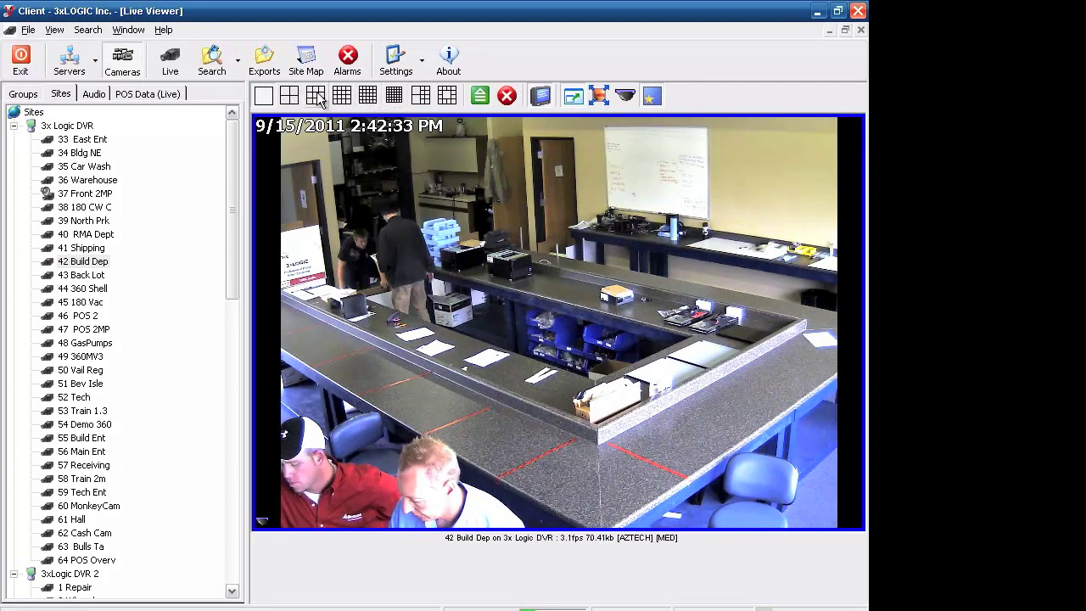
click(392, 96)
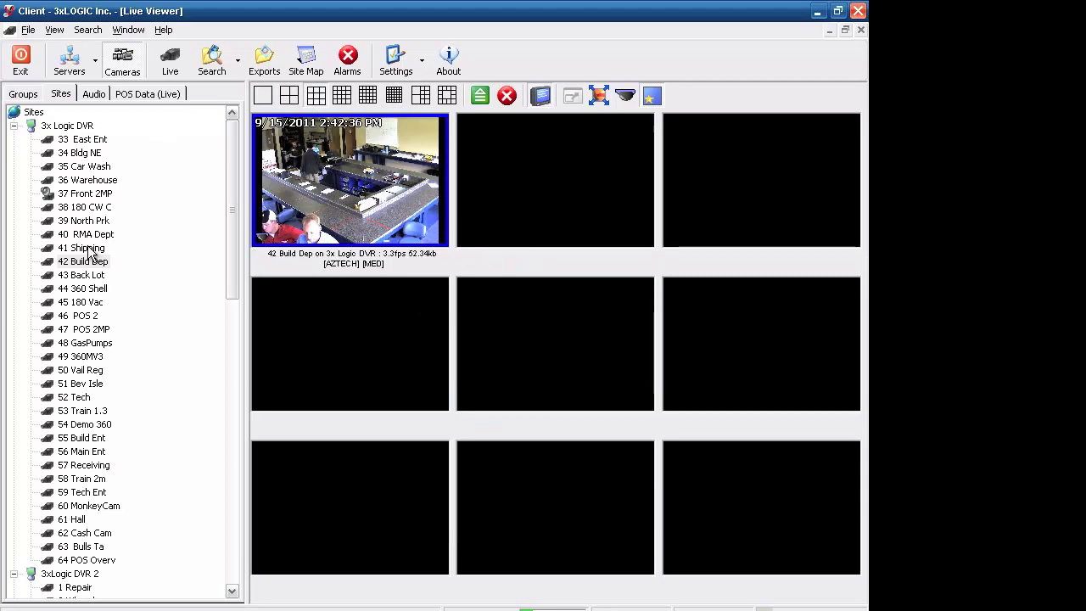
- Place the 41 Shipping, 12 Demo Room, 27 DVD Input and Front Right feeds into empty grid tiles
drag(85, 248, 335, 346)
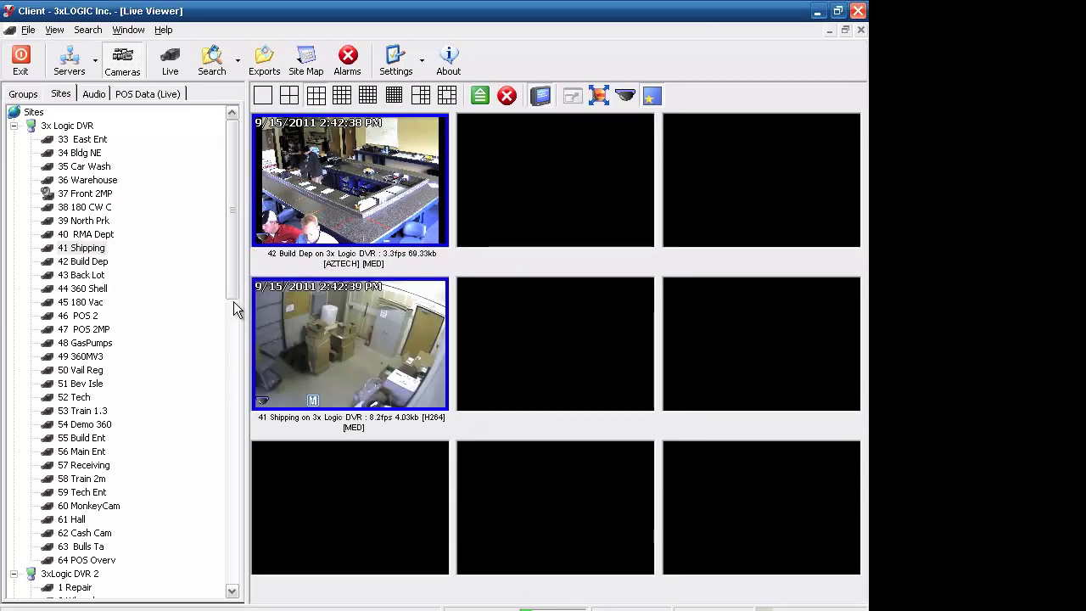
drag(233, 301, 213, 424)
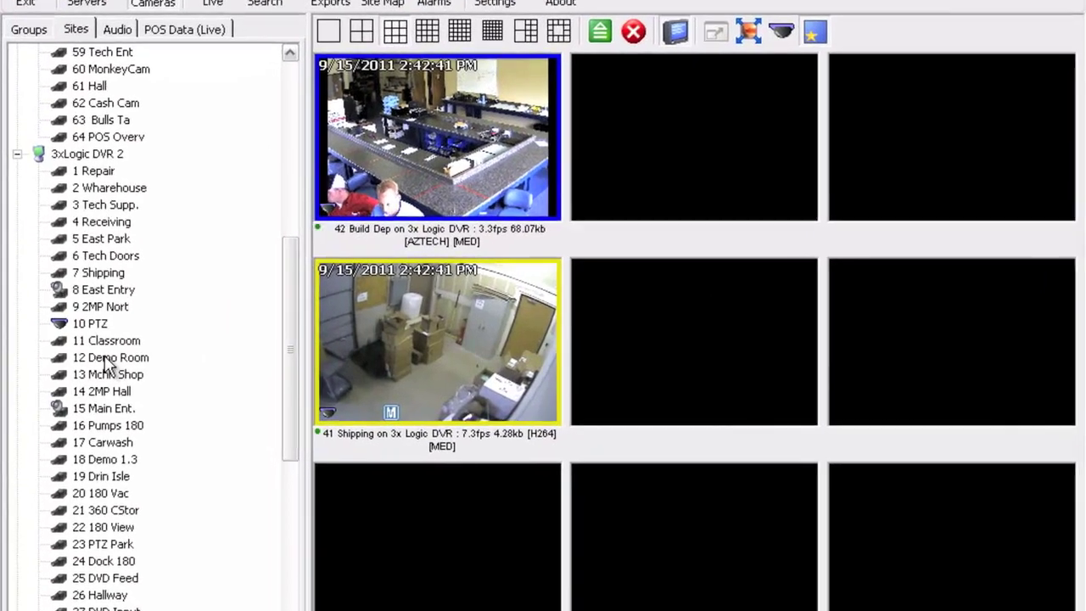
drag(85, 356, 387, 335)
drag(497, 325, 498, 325)
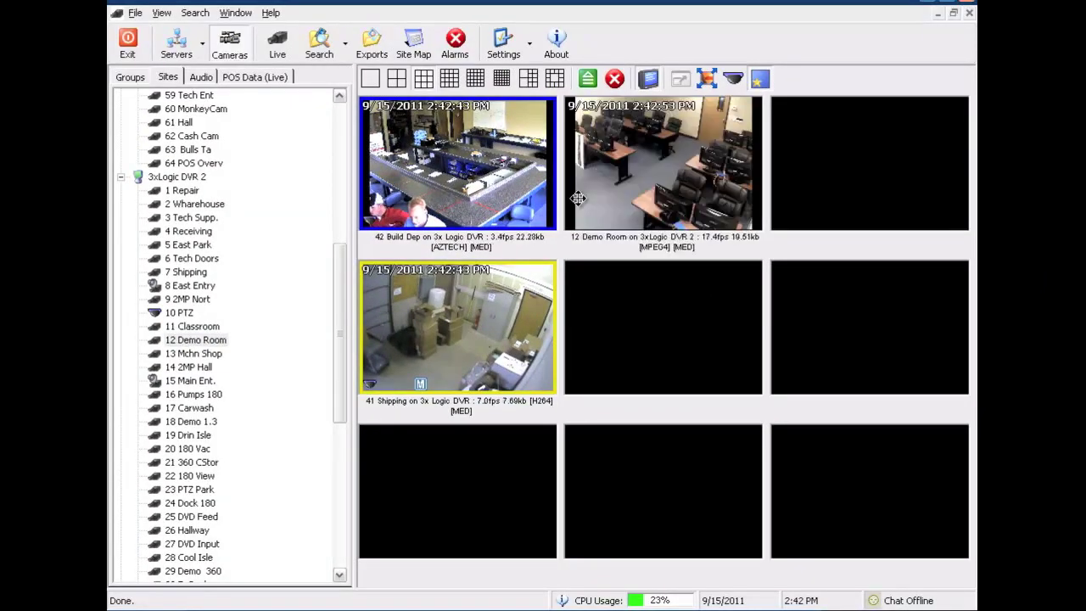
drag(339, 260, 342, 359)
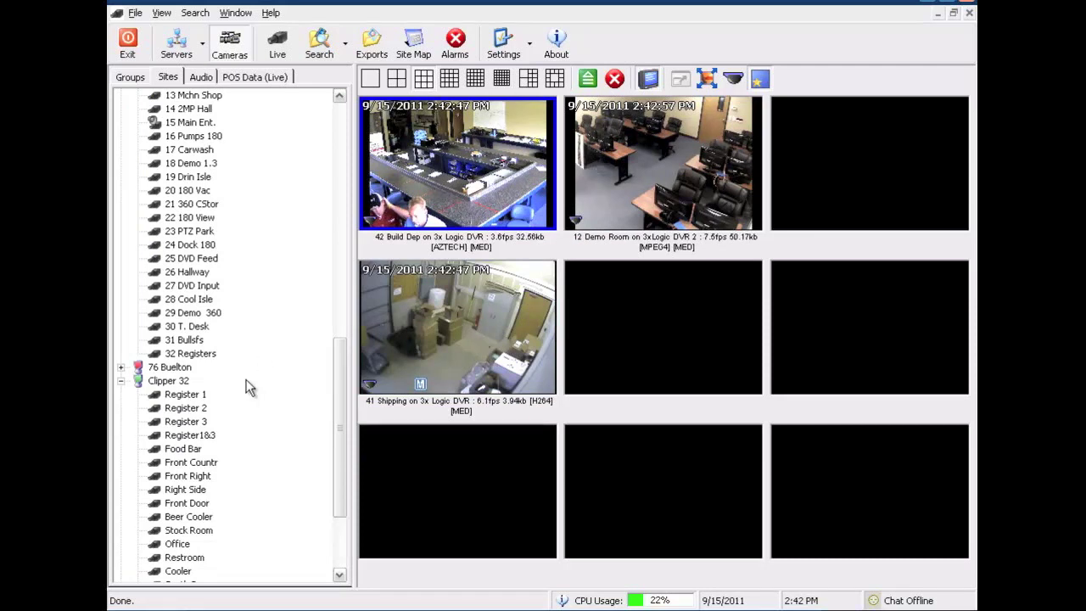
drag(188, 476, 590, 501)
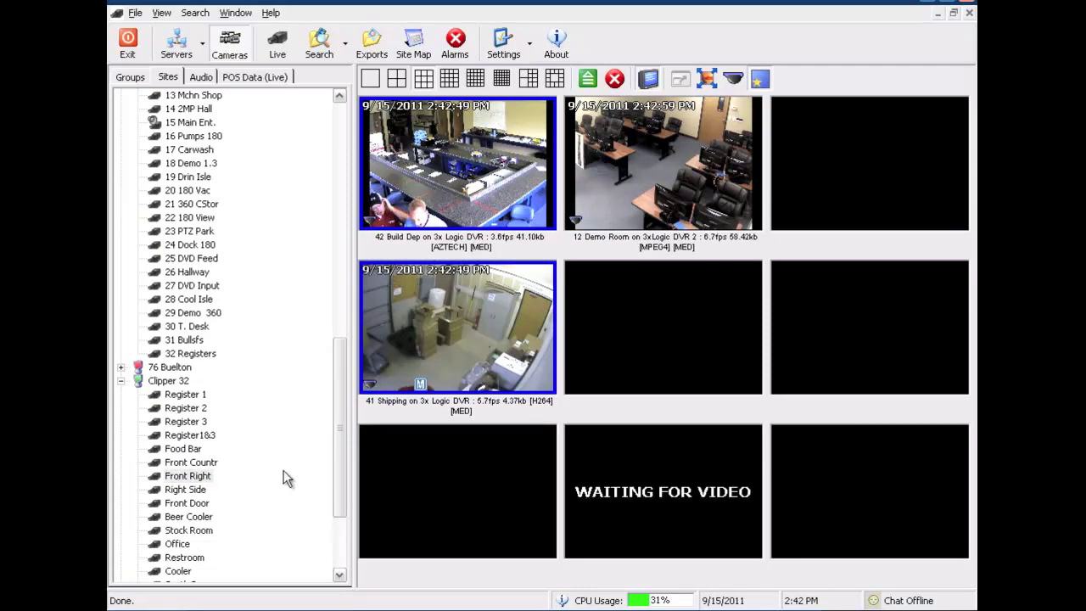
drag(185, 290, 603, 329)
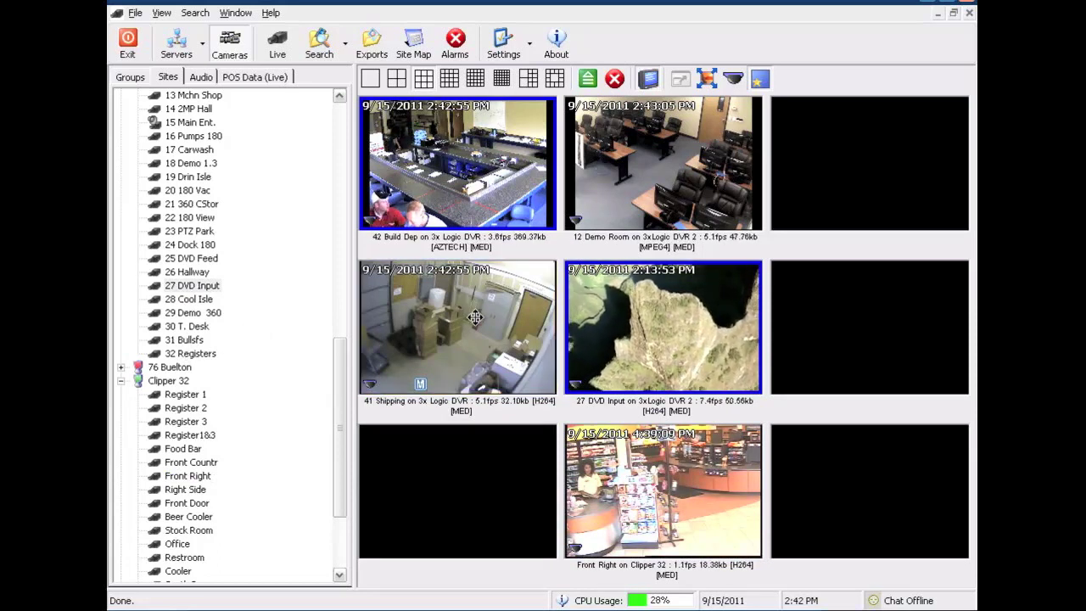
- Digitally zoom into the Shipping and DVD Input tiles, then bring up the video search view
scroll(473, 310, up, 3)
scroll(475, 317, up, 1)
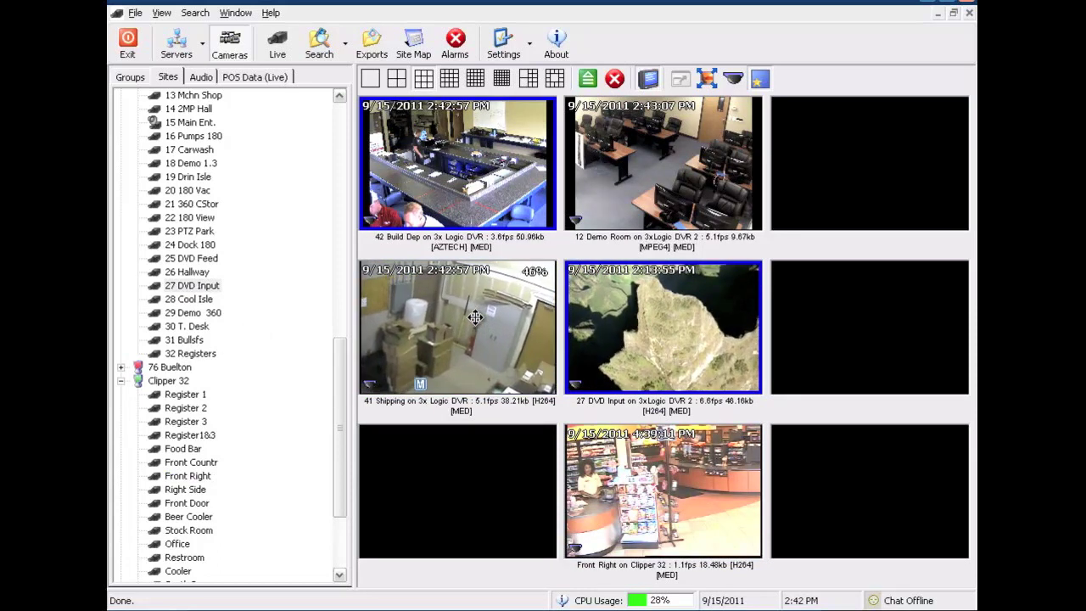
scroll(642, 315, up, 3)
scroll(642, 315, up, 1)
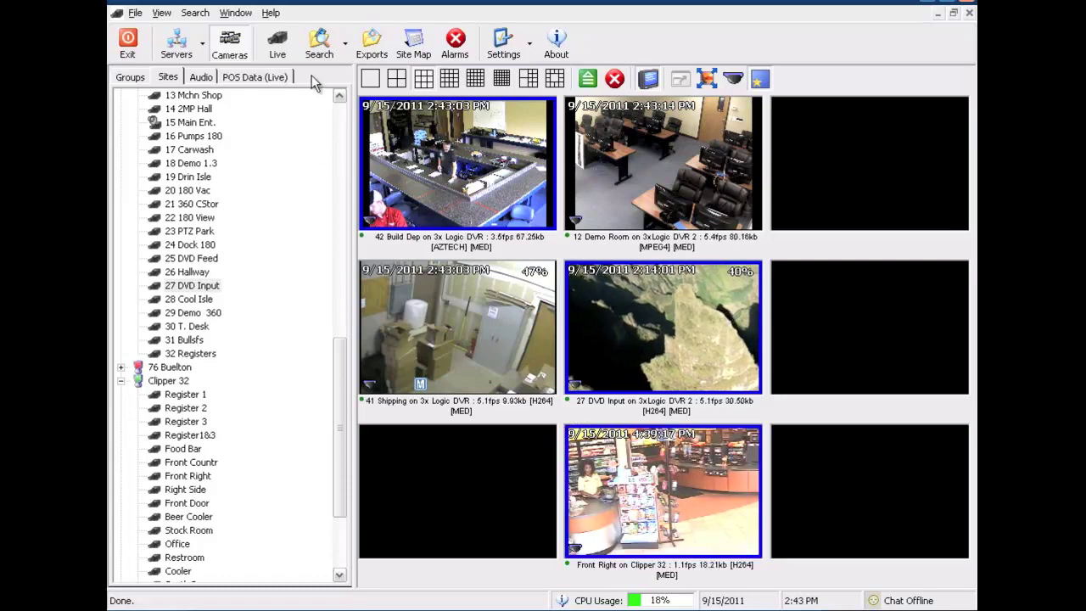
click(318, 44)
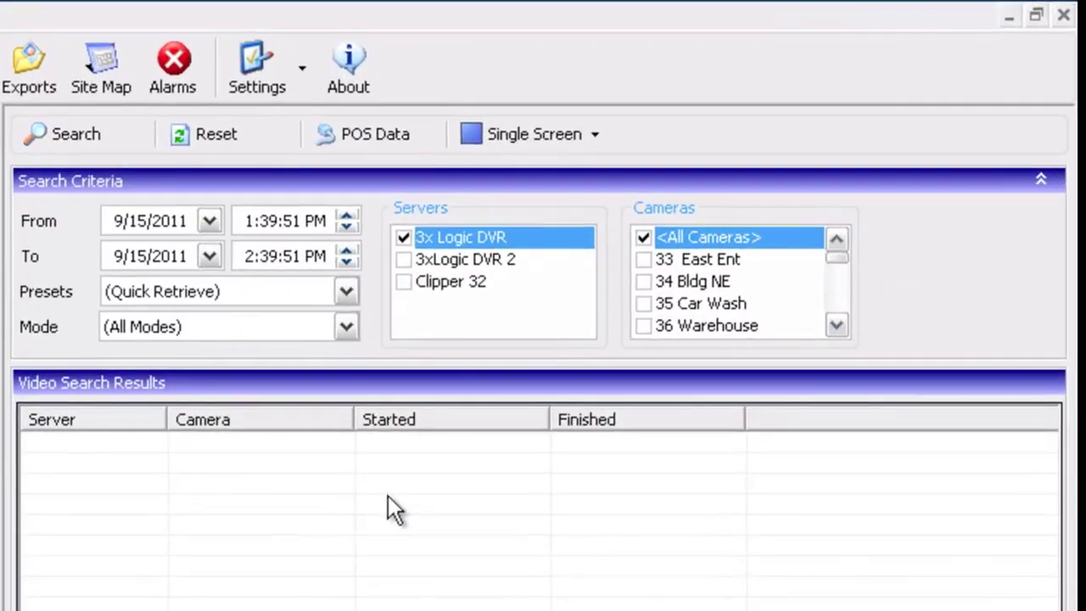
click(210, 221)
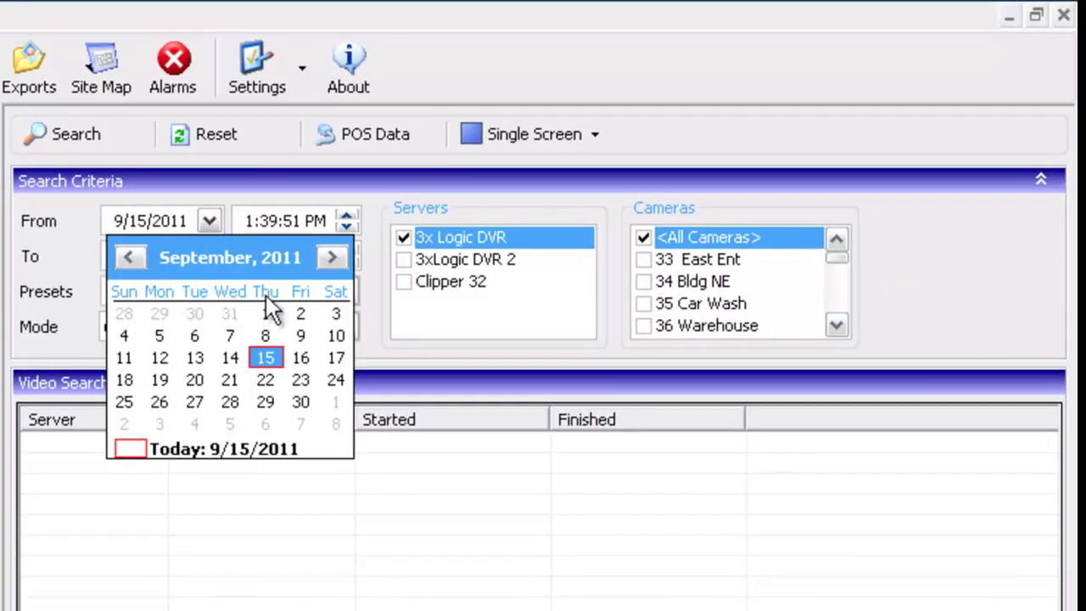
click(369, 252)
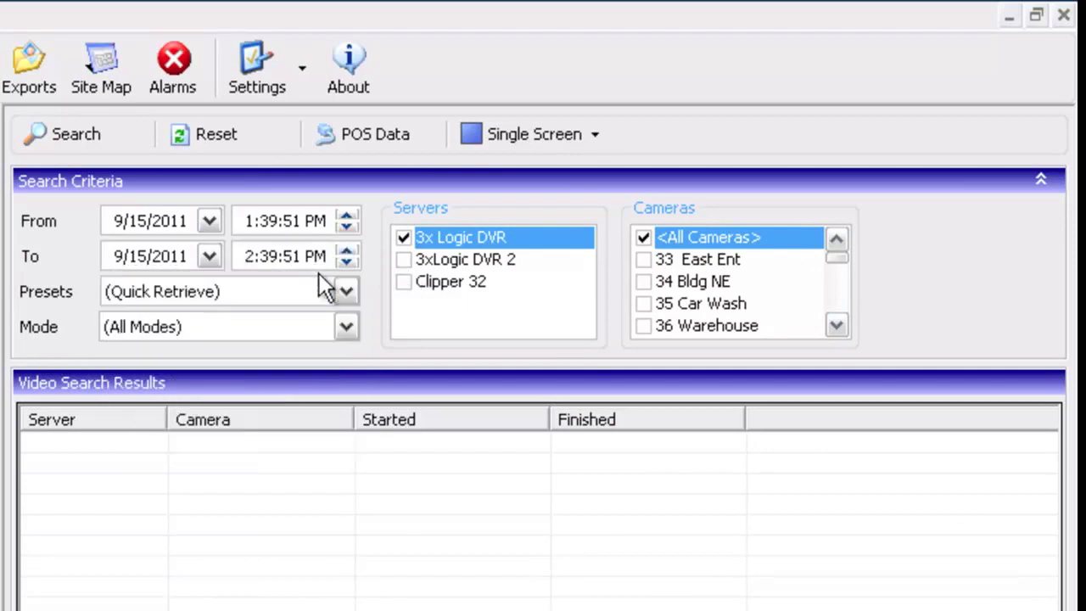
click(347, 291)
click(373, 295)
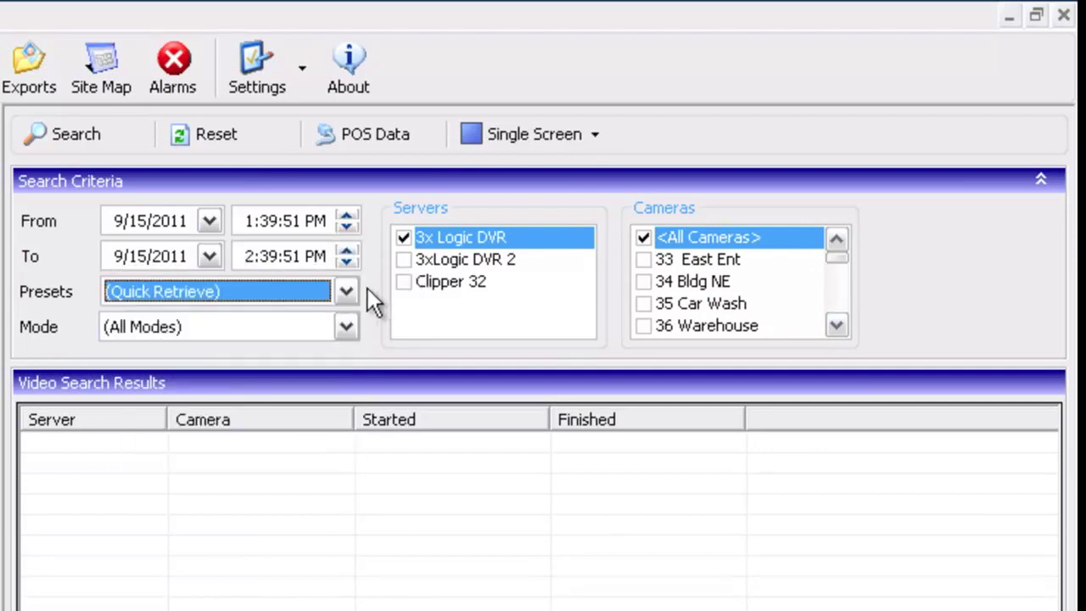
click(346, 328)
mouse_move(346, 388)
mouse_down()
mouse_move(346, 444)
mouse_move(349, 381)
mouse_up()
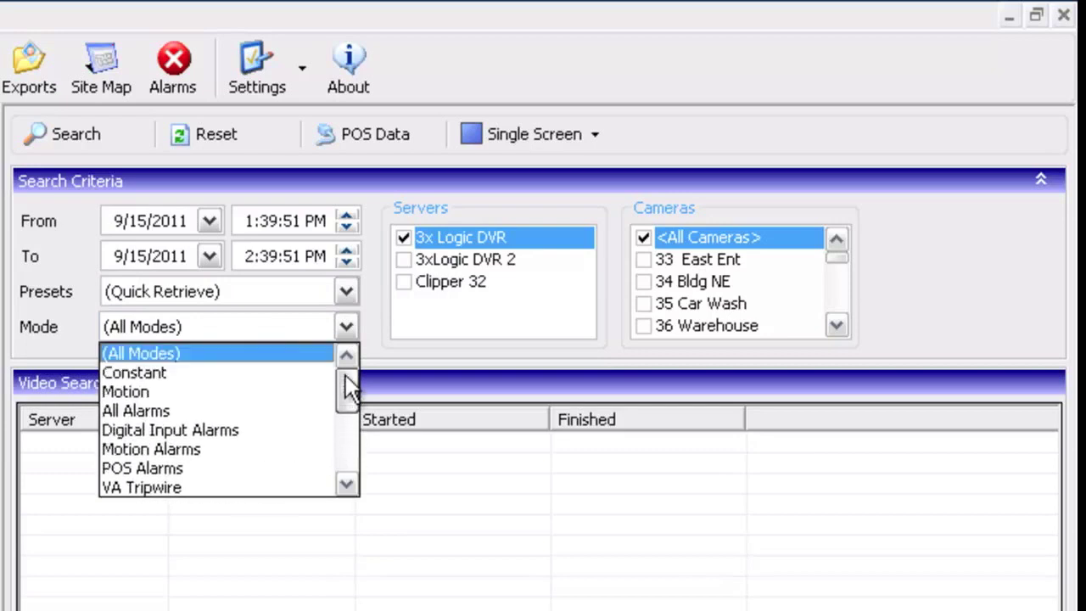
click(348, 326)
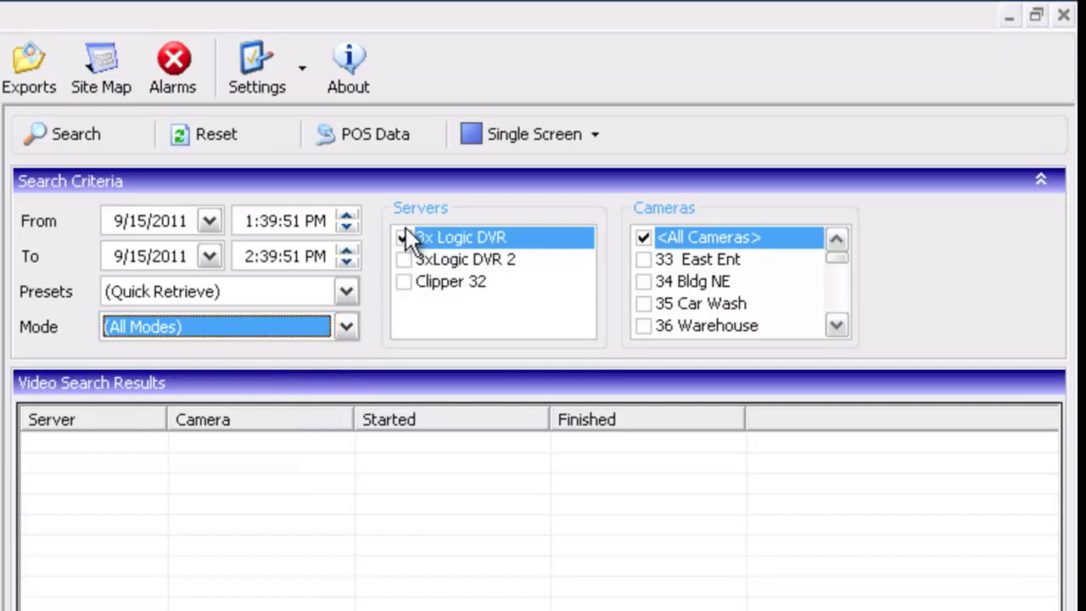
click(405, 259)
click(405, 280)
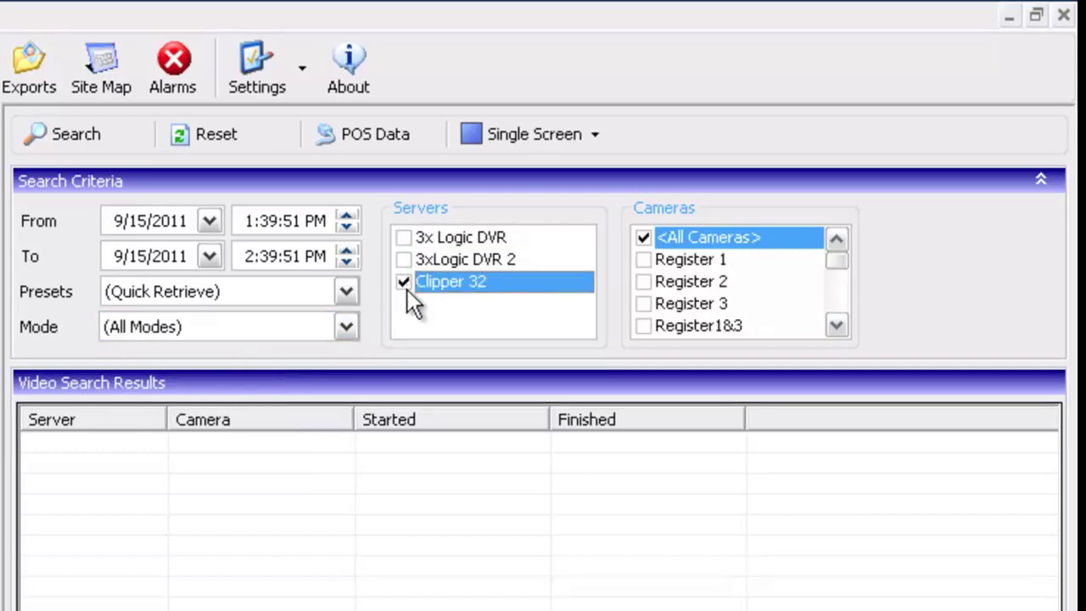
click(403, 238)
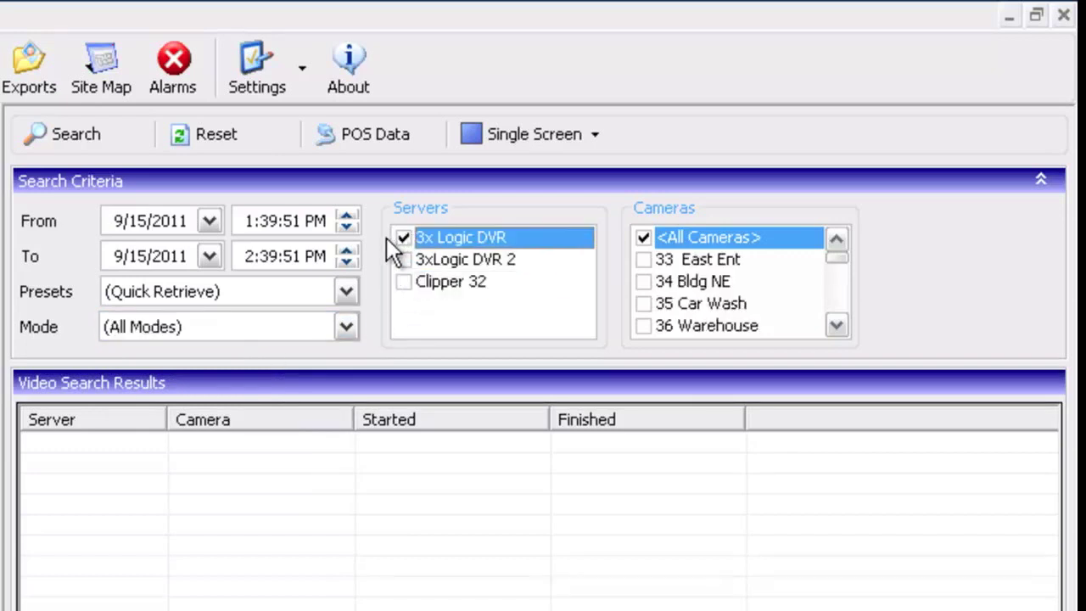
click(59, 136)
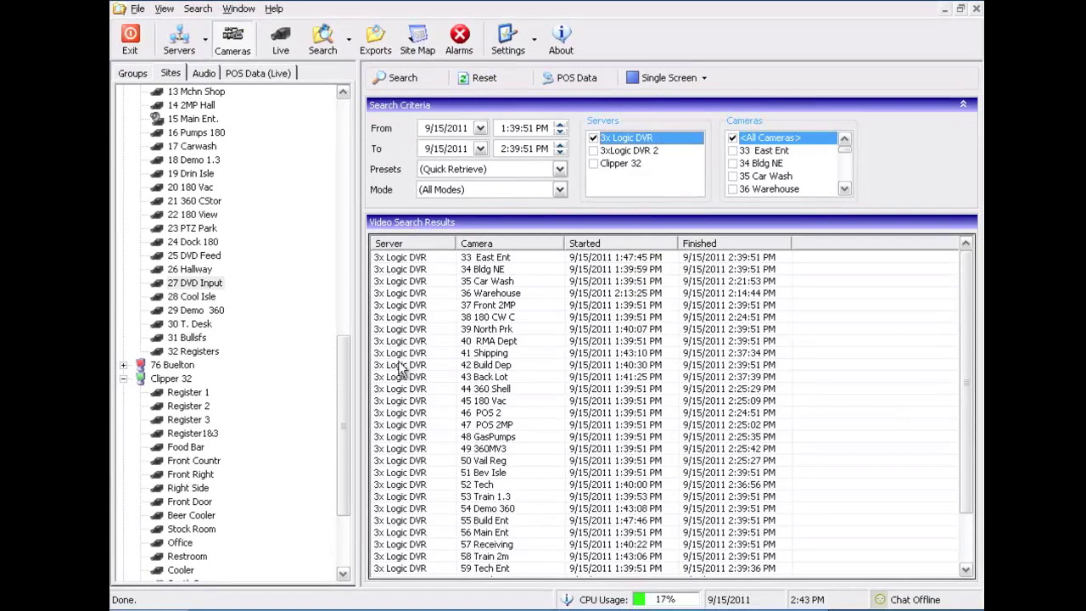
- Play back the 42 Build Dep recording and seek to about 1:57 PM
double_click(495, 365)
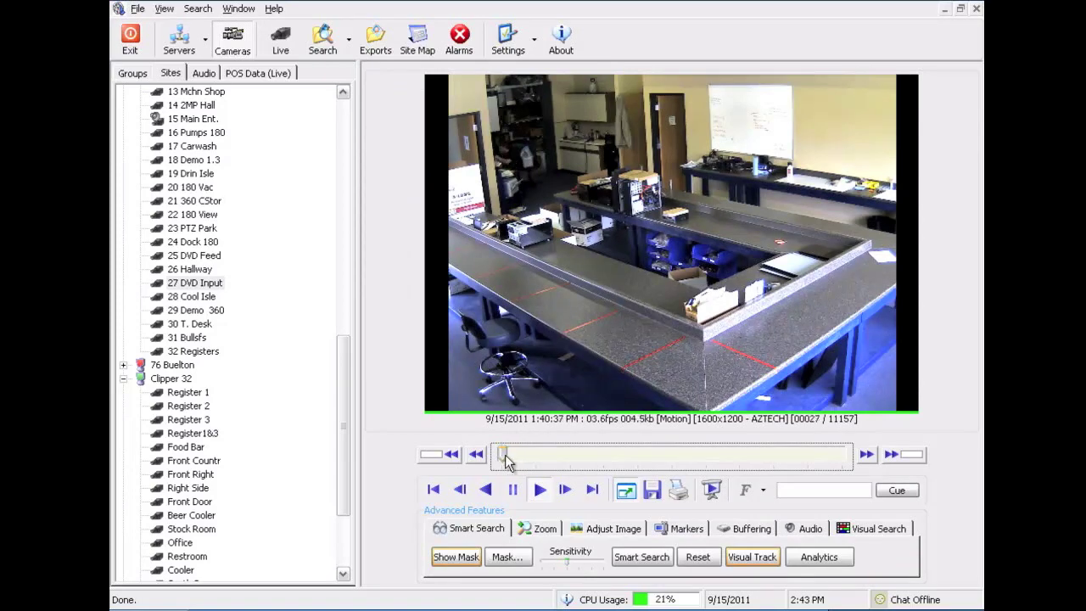
drag(504, 456, 601, 450)
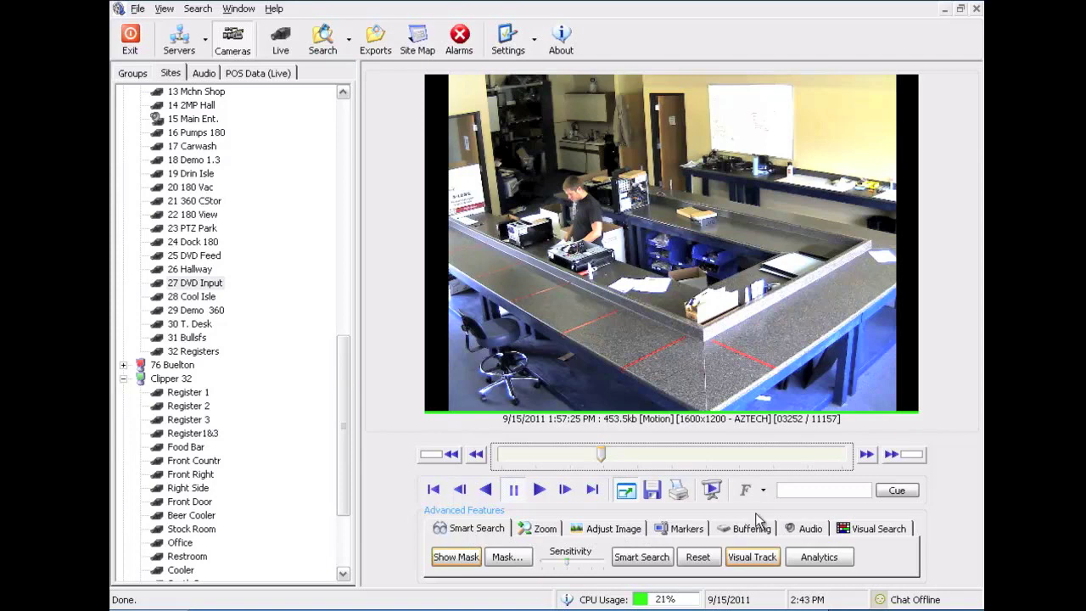
- Show the Visual Search timeline and jump the footage to 2:07:59 PM, then 2:17:37 PM
click(871, 531)
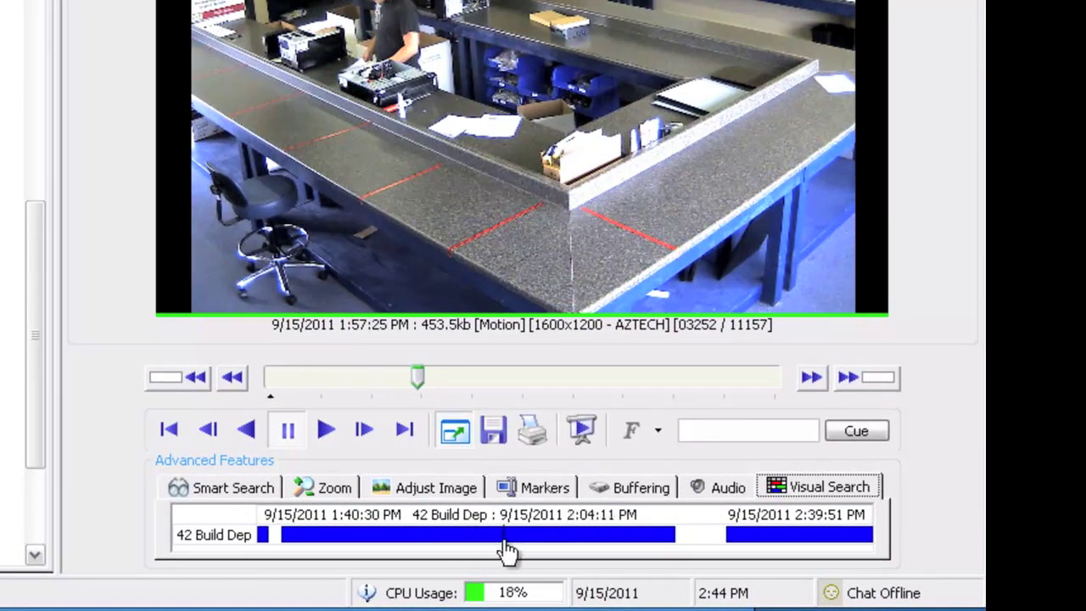
click(547, 543)
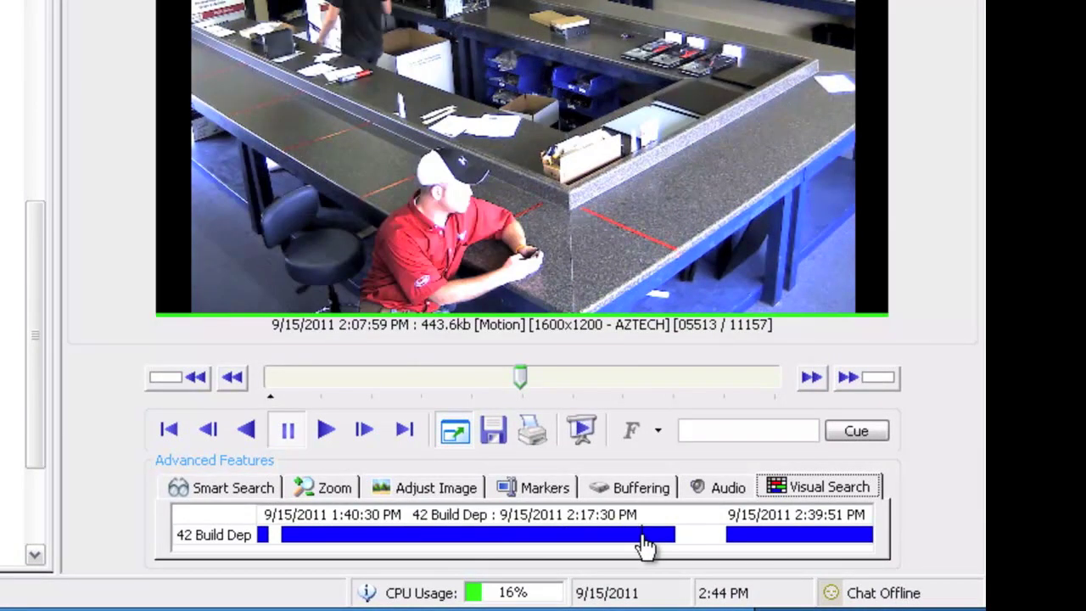
click(644, 543)
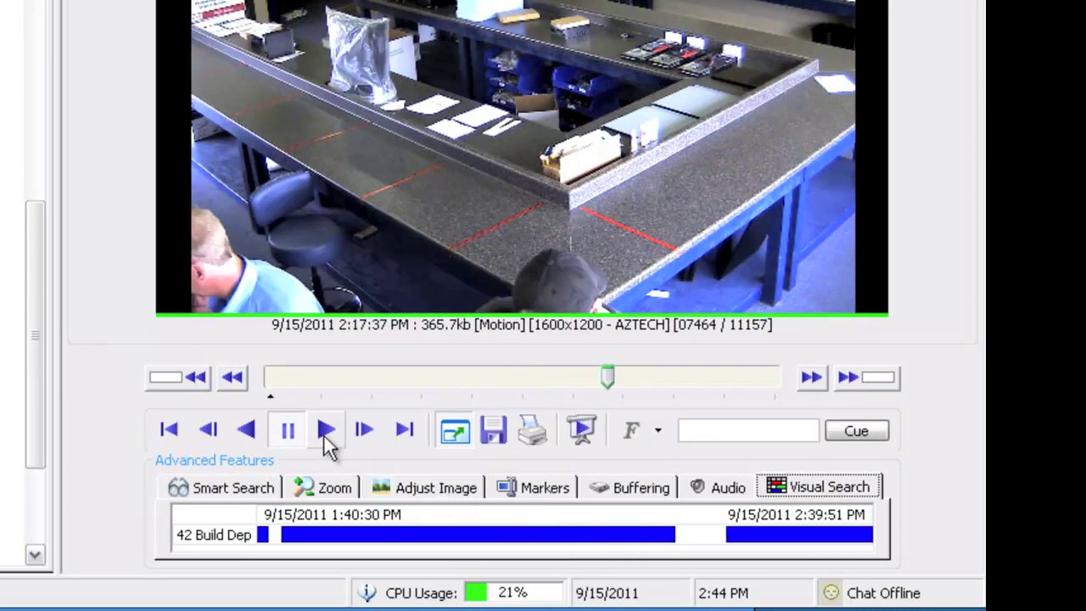
- Play the clip, dismiss the Save options, and resume playback from about 2:11 PM
click(325, 431)
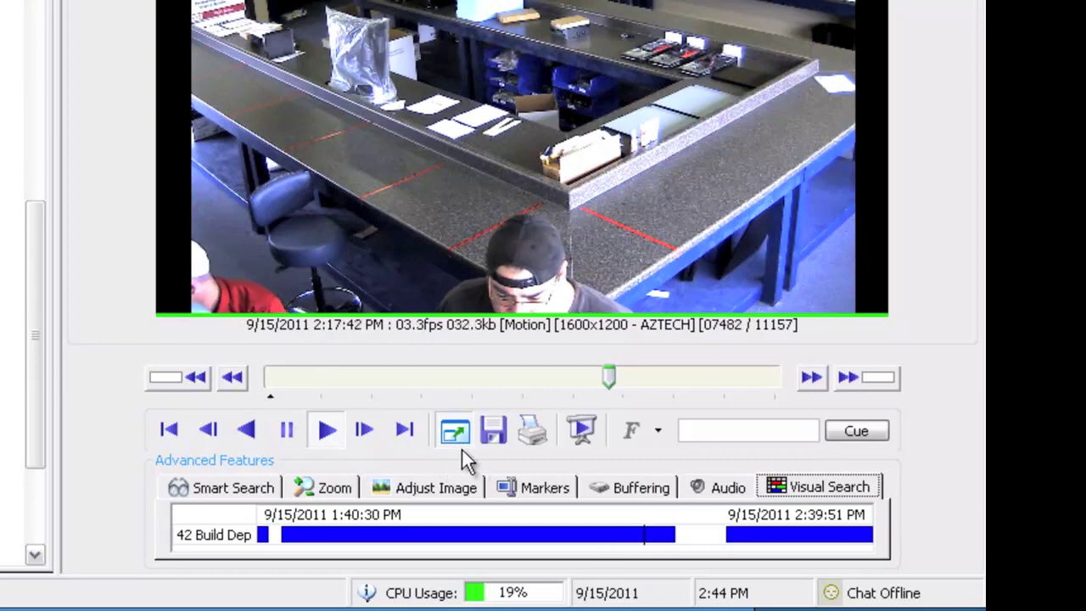
click(498, 432)
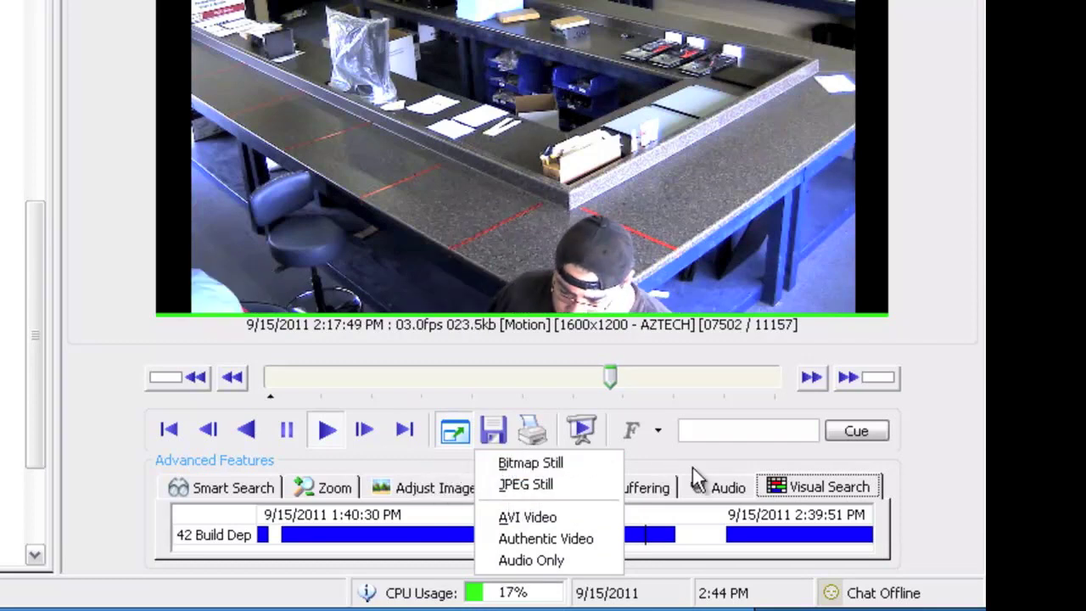
click(737, 458)
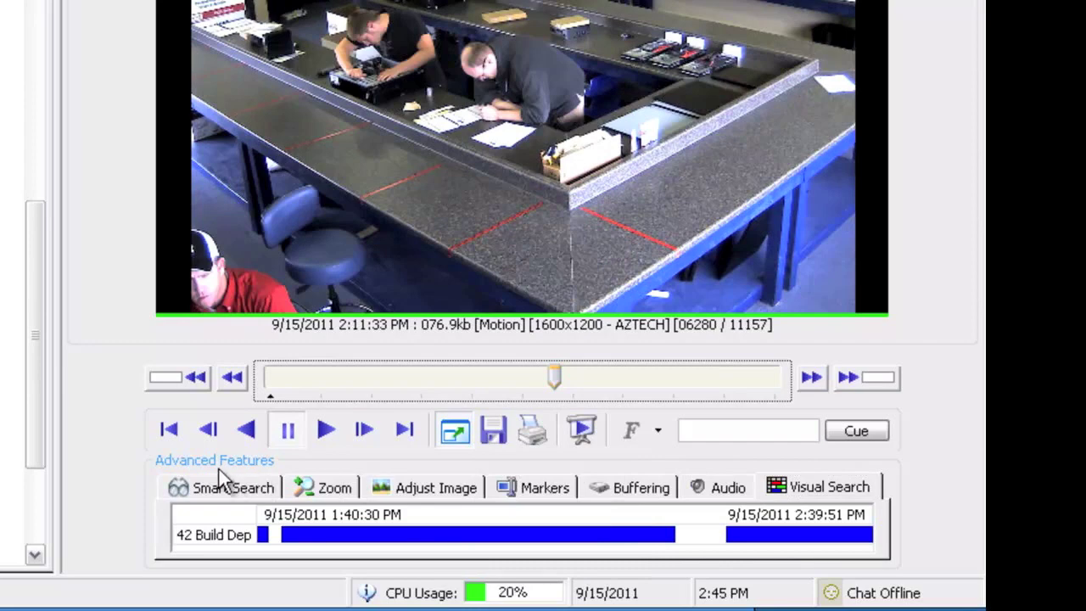
click(325, 430)
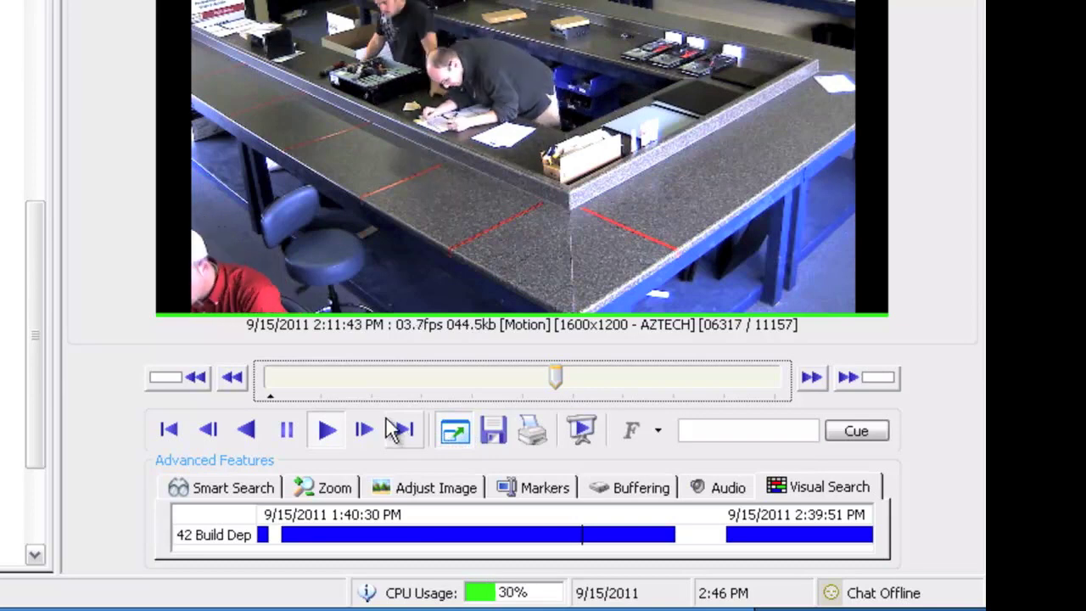
drag(35, 278, 2, 304)
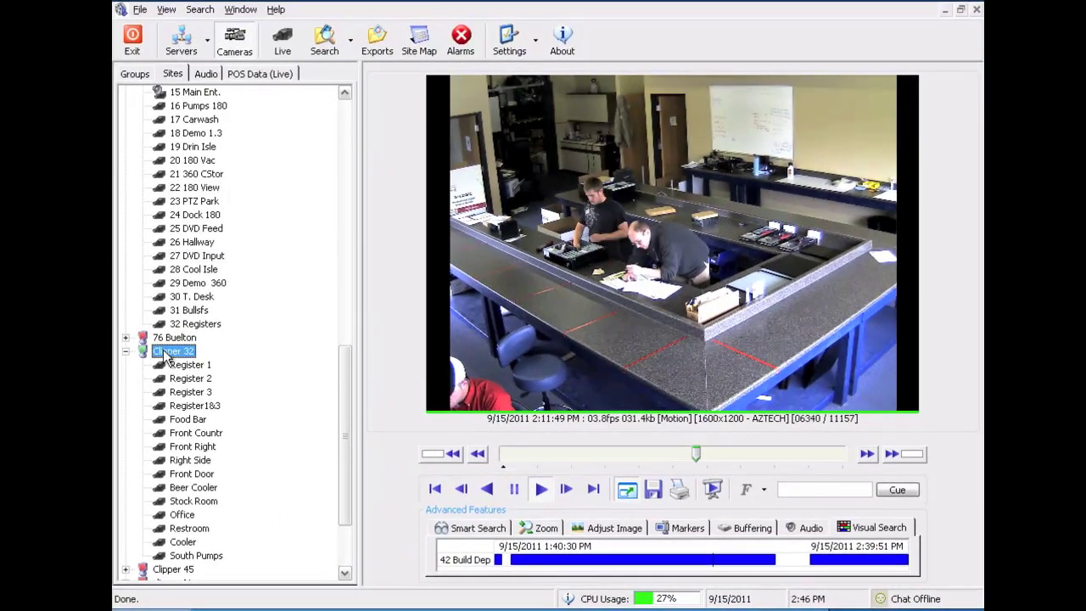
- Disconnect the Clipper 32, 3xLogic DVR 2 and 3x Logic DVR servers, confirming each with Yes
right_click(168, 353)
click(200, 402)
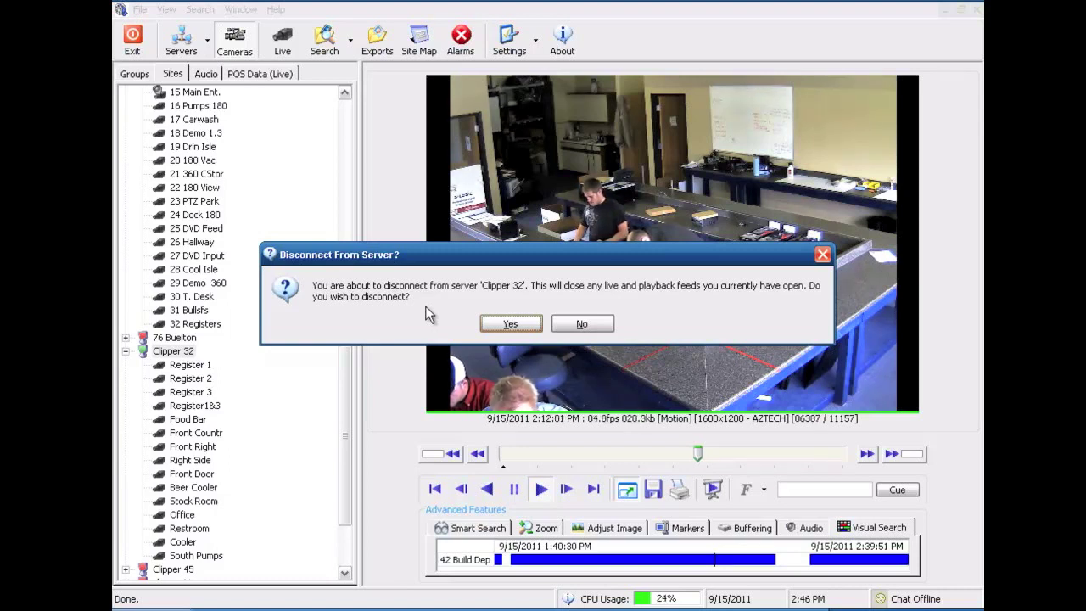
click(510, 324)
drag(342, 423, 334, 250)
click(195, 366)
right_click(196, 365)
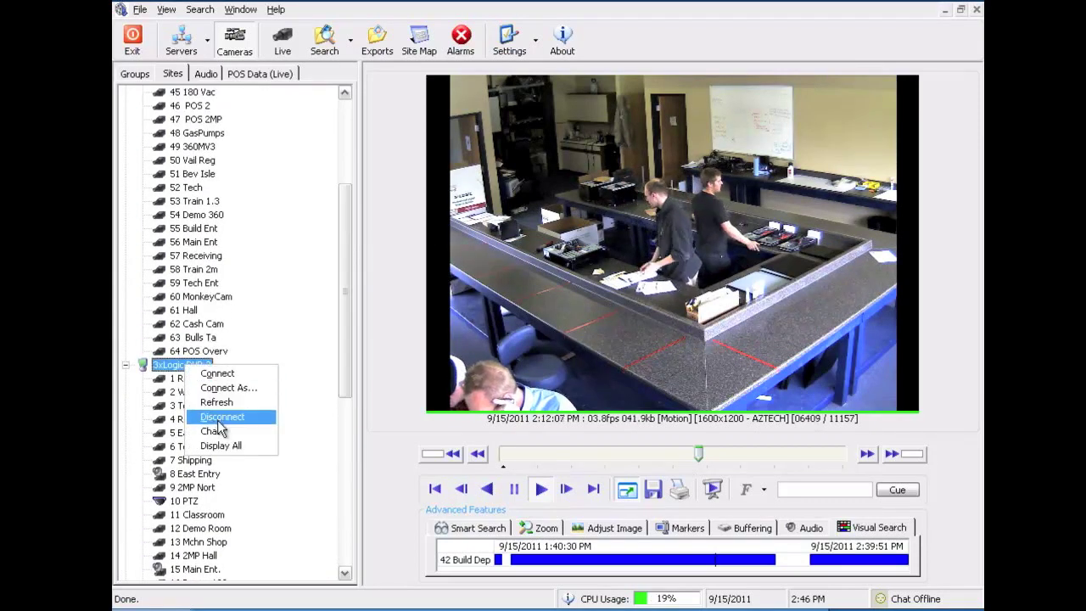
click(221, 417)
click(650, 325)
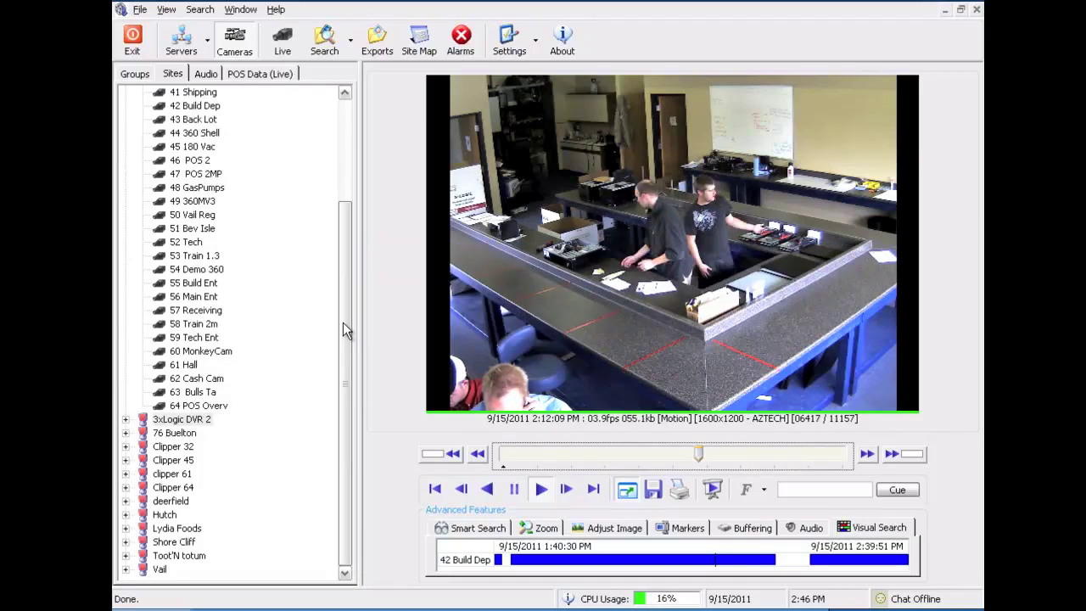
drag(343, 329, 340, 193)
right_click(188, 106)
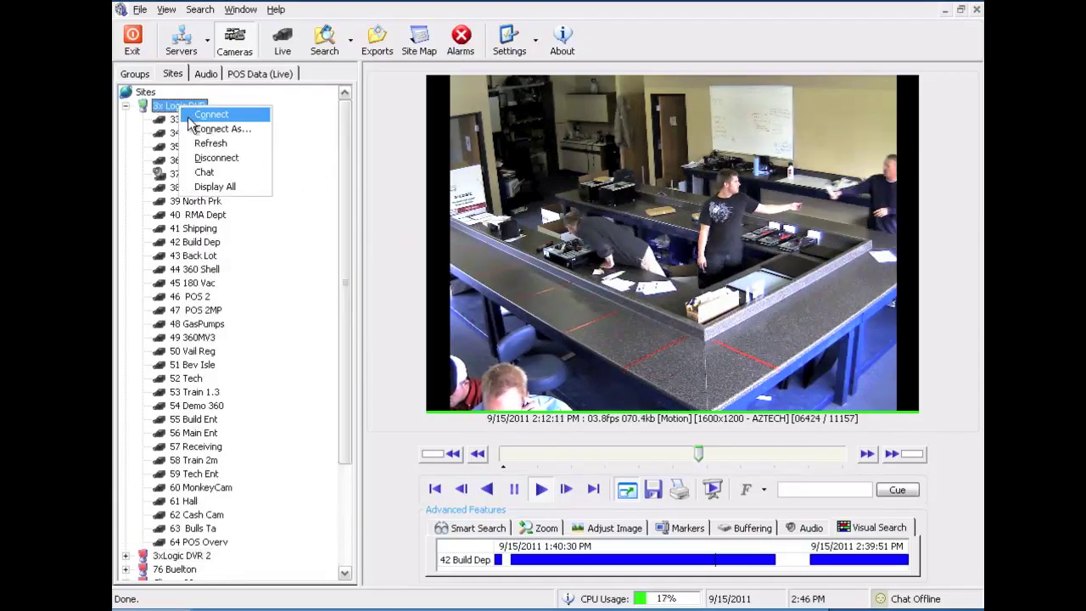
click(212, 158)
click(379, 323)
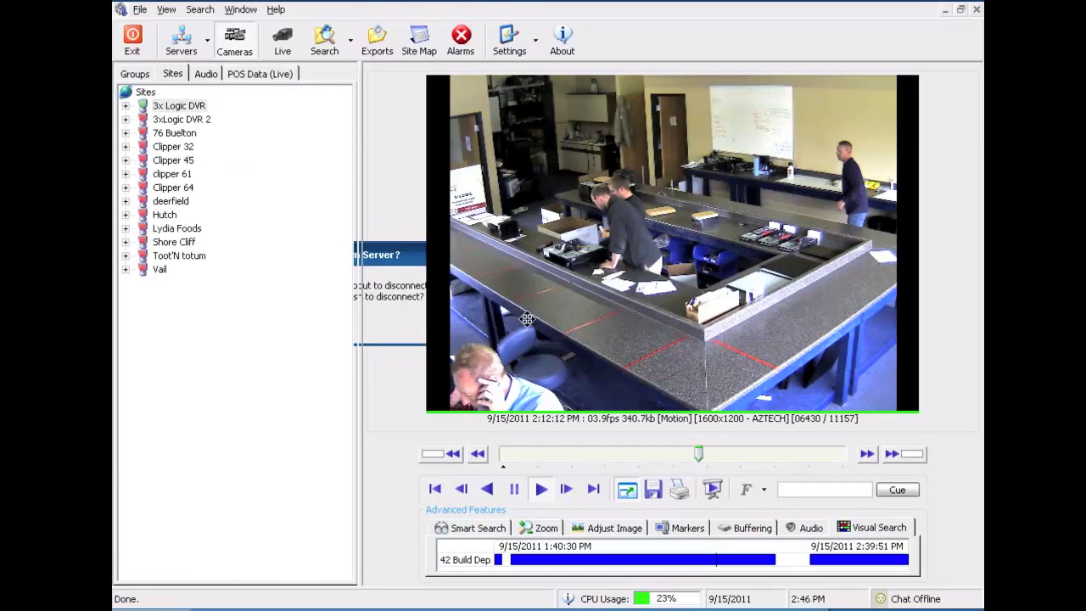
- Close the Search window and then the live camera grid window
click(978, 11)
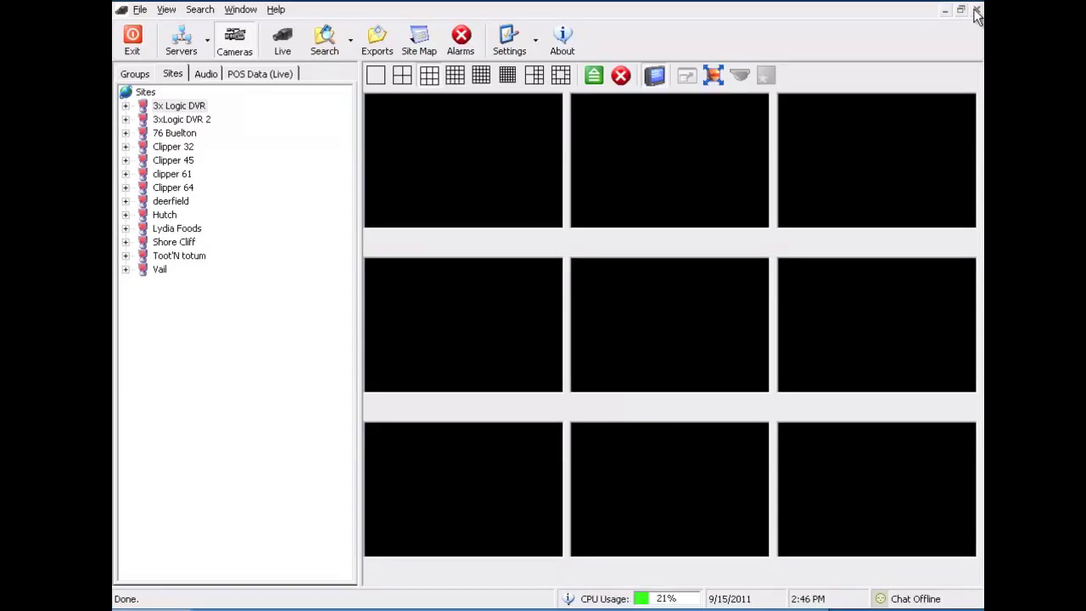
click(976, 10)
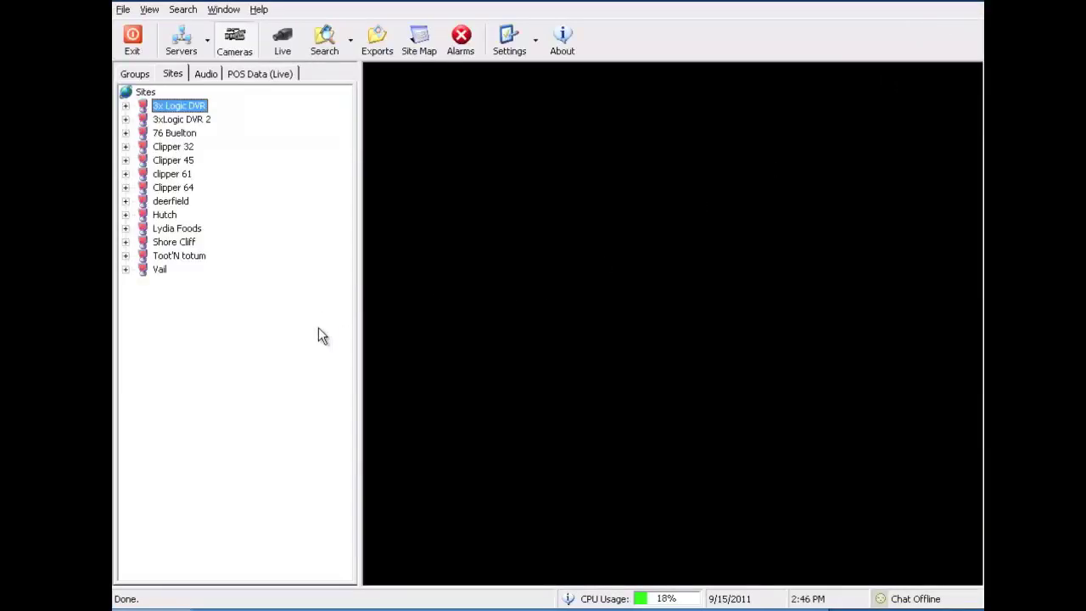